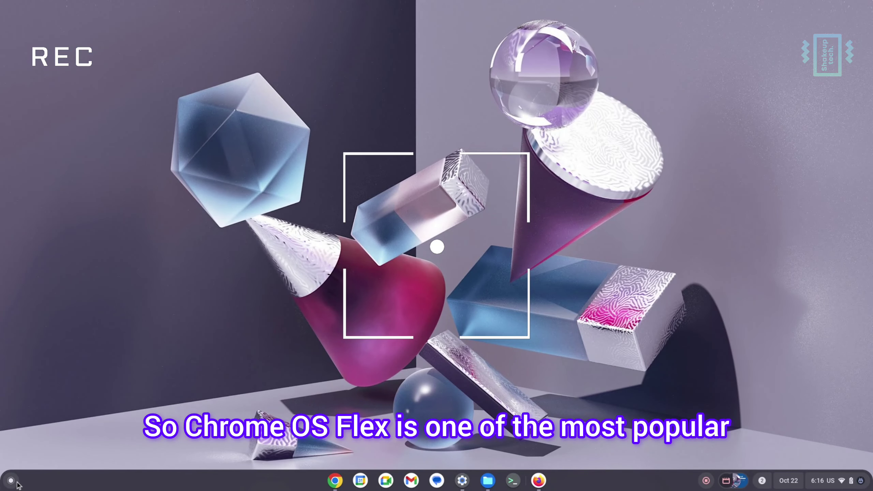
# - Open the app launcher and the Assistant panel, then dismiss the Assistant
pyautogui.click(14, 482)
pyautogui.scroll(-2, 121, 361)
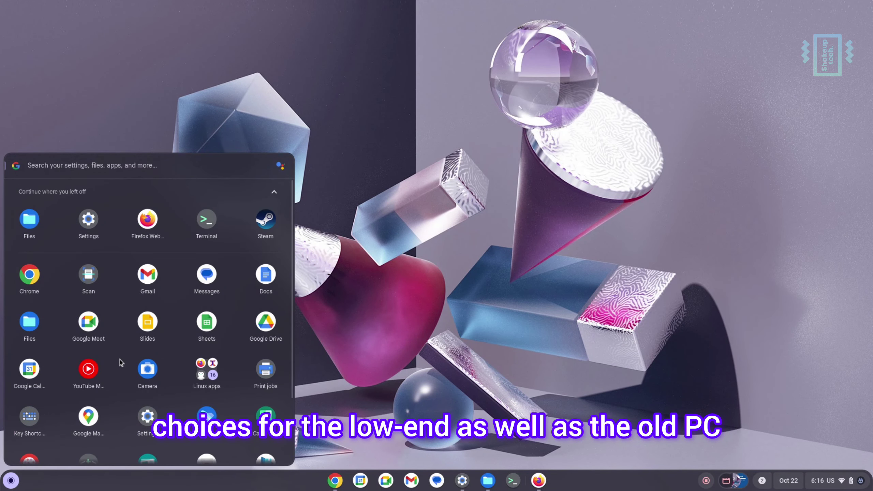
pyautogui.click(281, 164)
pyautogui.click(372, 310)
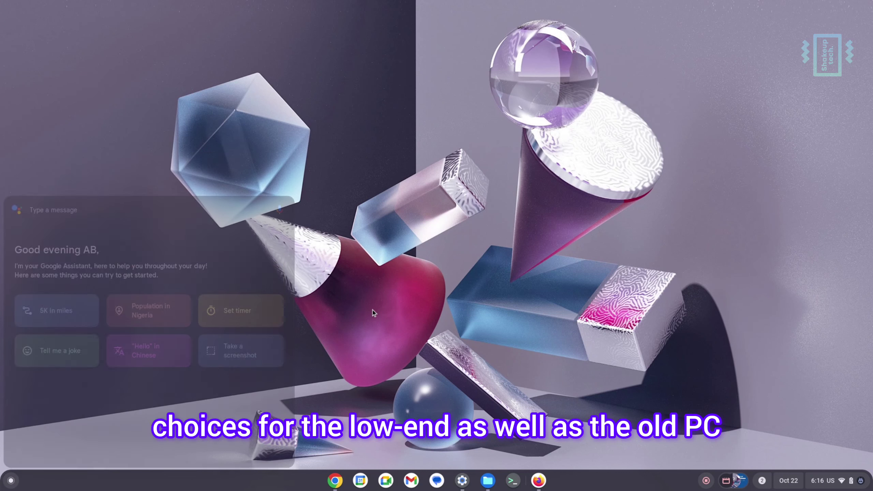
# - Toggle quick settings, open and minimize Chrome and Firefox from the shelf, then open Files
pyautogui.click(817, 484)
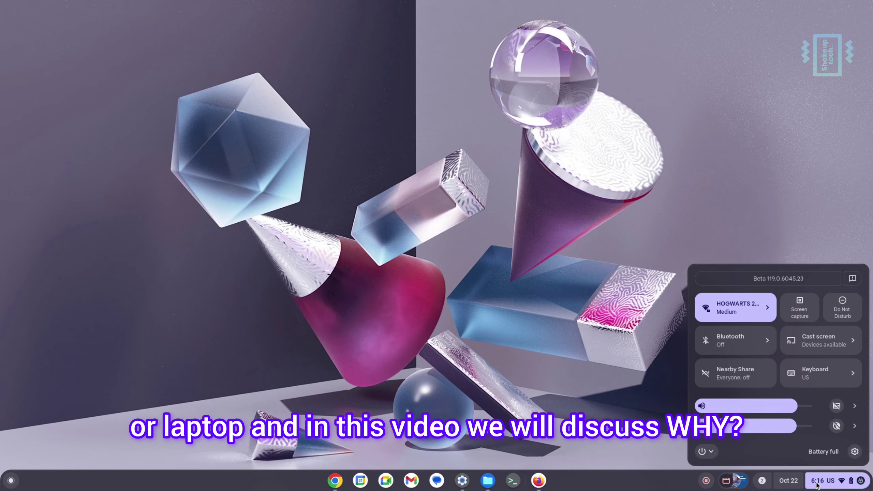
pyautogui.click(817, 484)
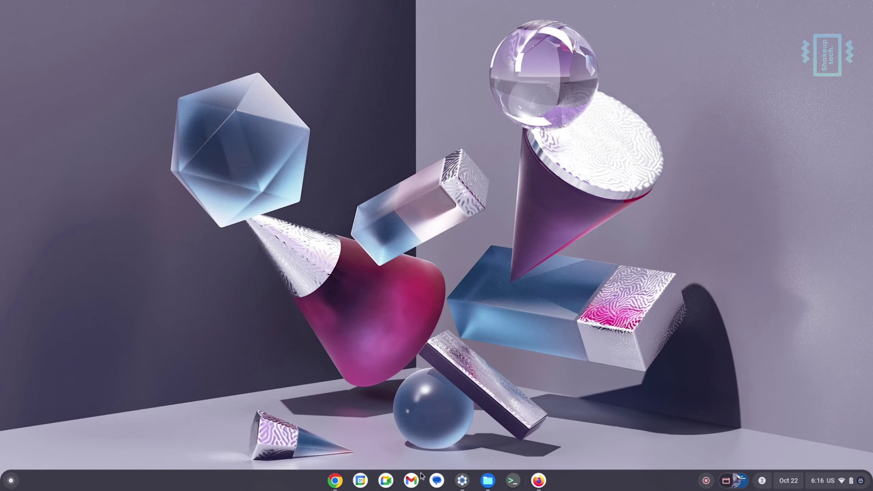
pyautogui.click(338, 482)
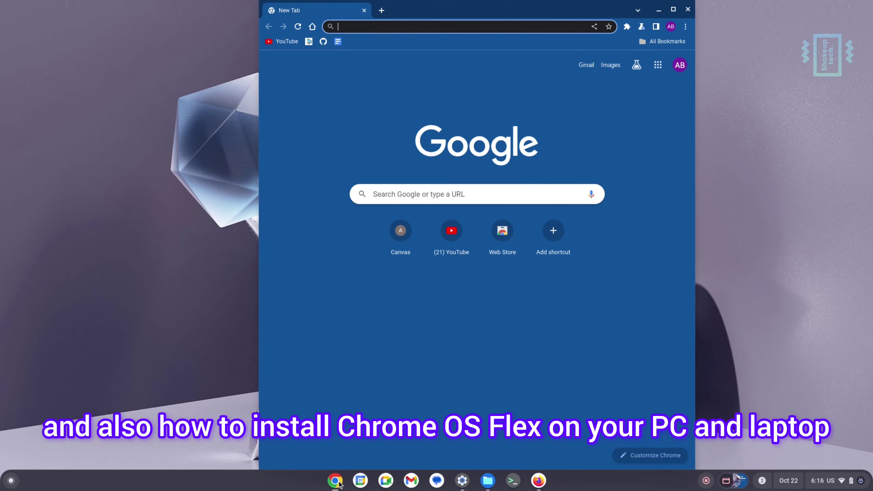
pyautogui.click(338, 482)
pyautogui.click(538, 482)
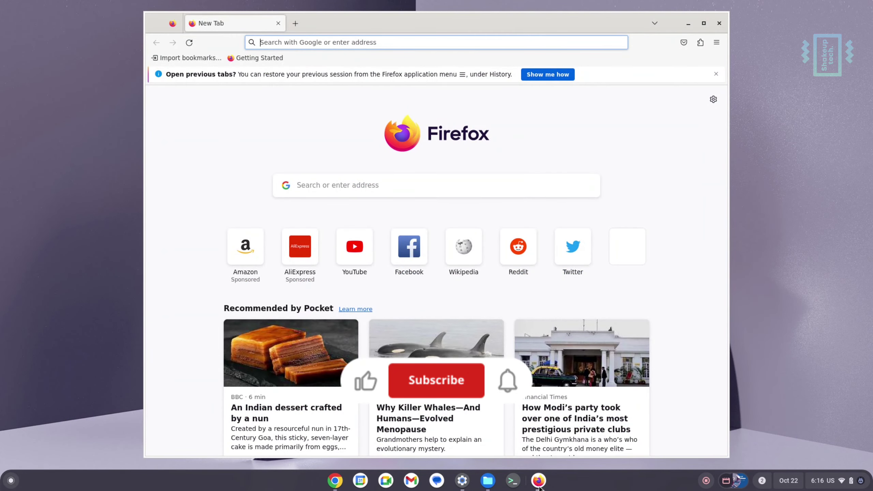
pyautogui.click(538, 481)
pyautogui.click(488, 481)
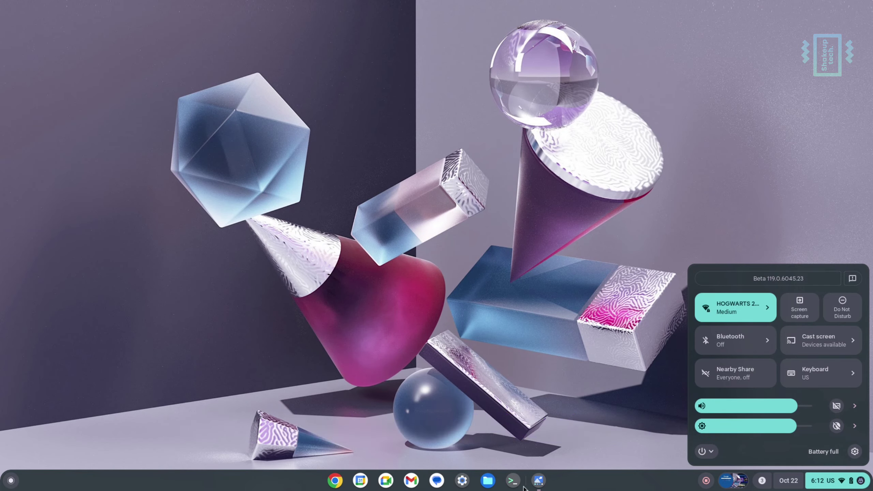
# - Replace the Crimson wallpaper with Star catchers from the Illustrations collection
pyautogui.click(537, 483)
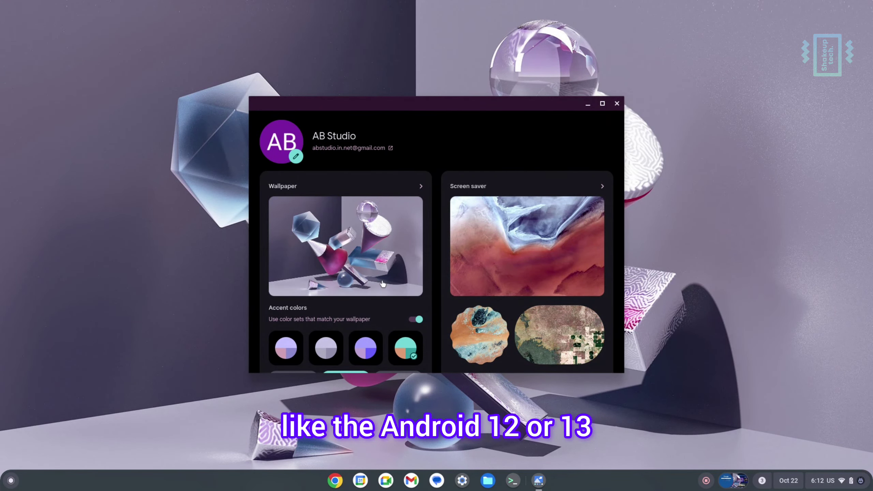
pyautogui.scroll(-3, 373, 293)
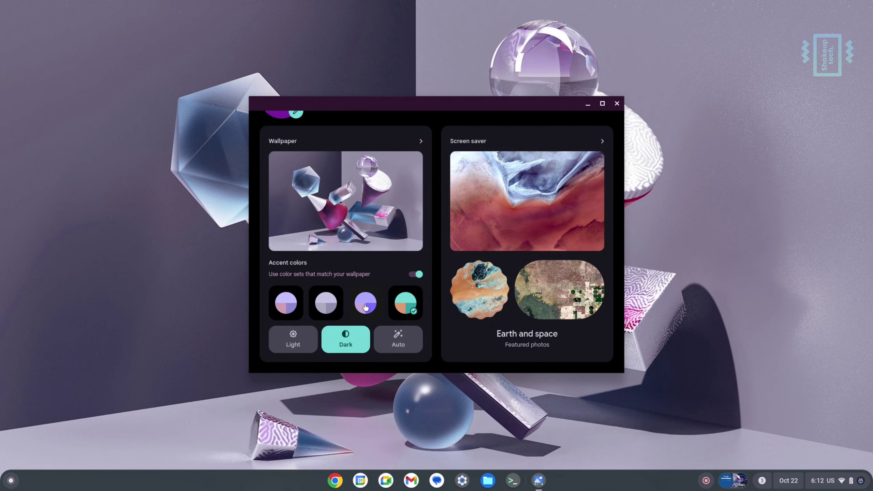
pyautogui.click(422, 141)
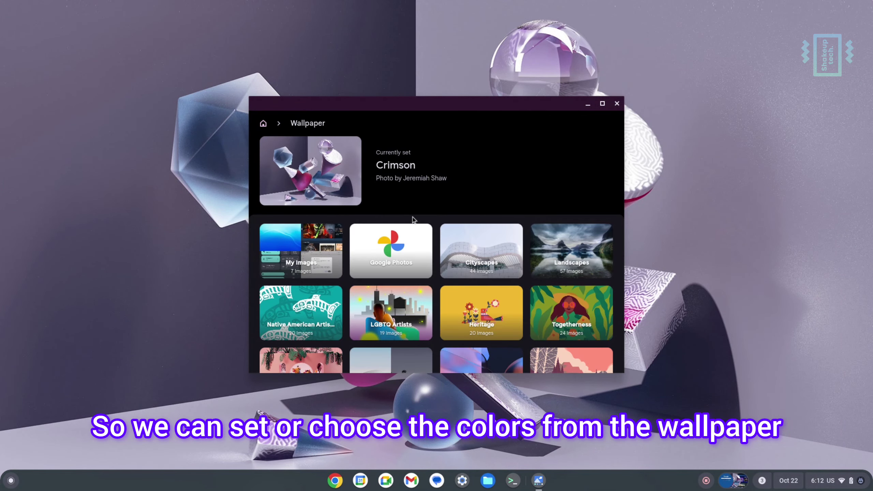
pyautogui.scroll(-3, 452, 256)
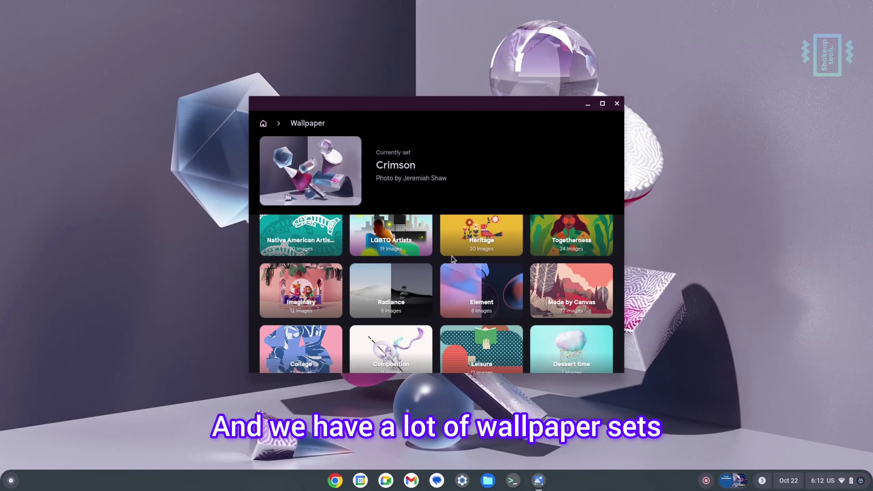
pyautogui.scroll(-3, 451, 256)
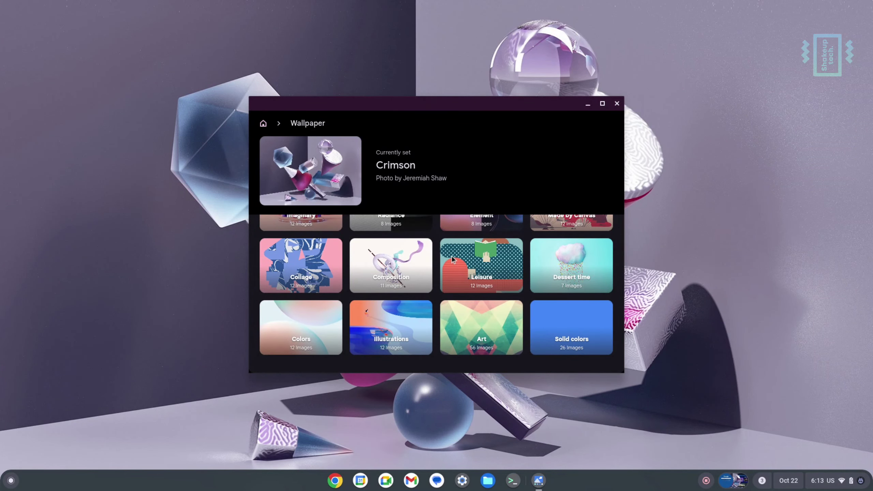
pyautogui.click(414, 326)
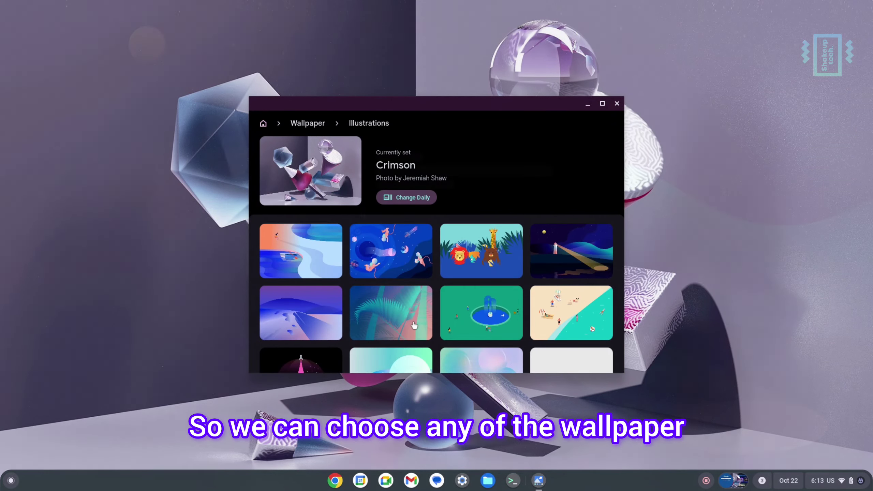
pyautogui.click(572, 250)
pyautogui.click(391, 251)
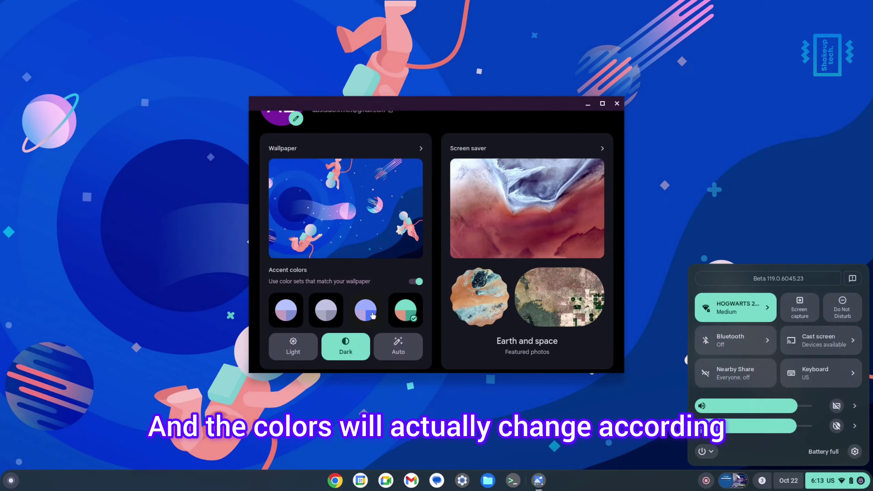
# - Try the third accent colour set, then apply the first wallpaper-matched set, previewing both in quick settings
pyautogui.click(373, 315)
pyautogui.click(824, 487)
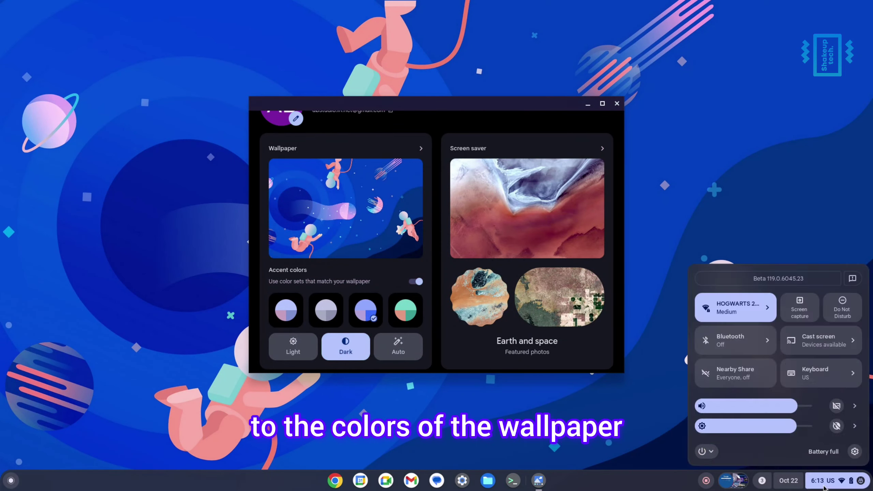
pyautogui.click(285, 310)
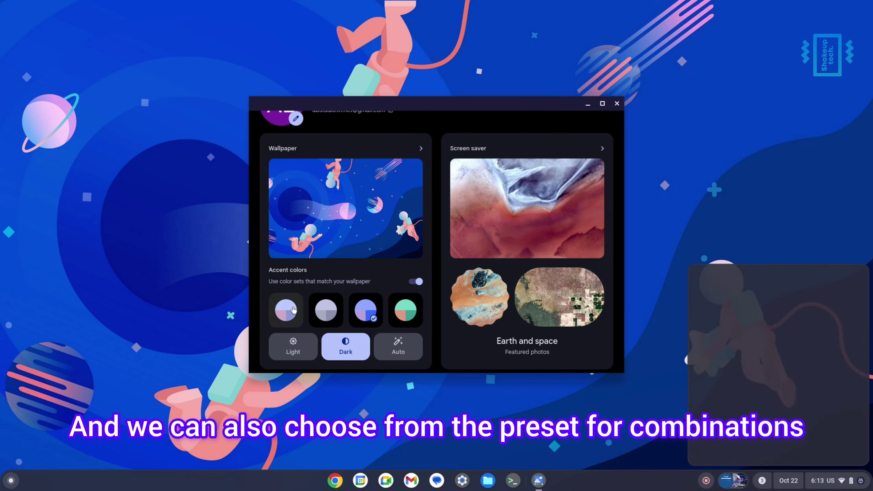
pyautogui.click(837, 488)
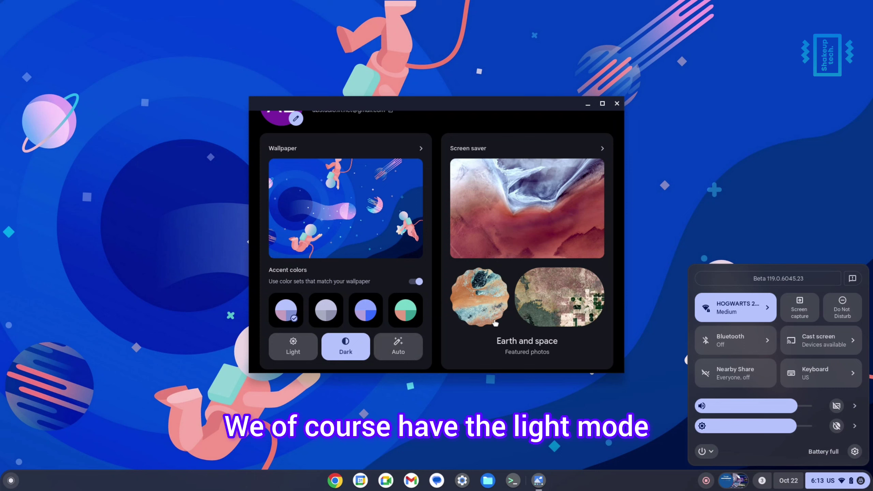
# - Close quick settings and open the Screen saver page, showing Earth and space
pyautogui.scroll(2, 436, 312)
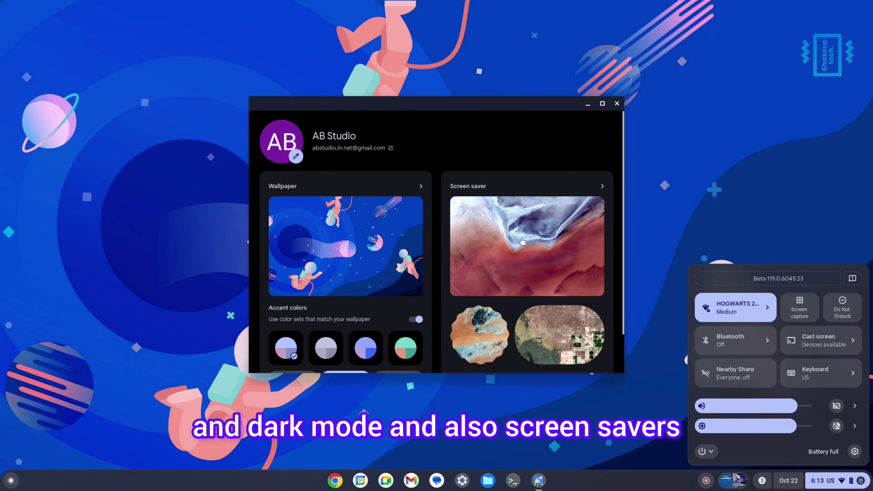
pyautogui.click(551, 187)
pyautogui.click(602, 186)
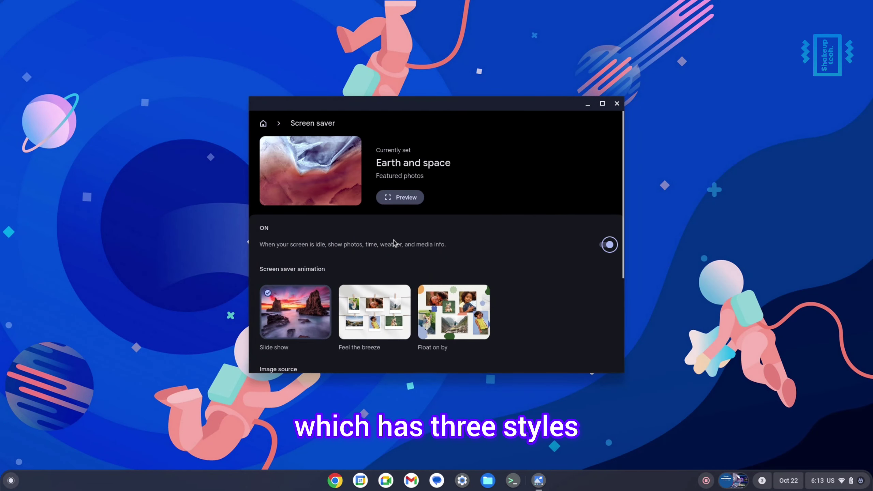
pyautogui.scroll(-1, 359, 268)
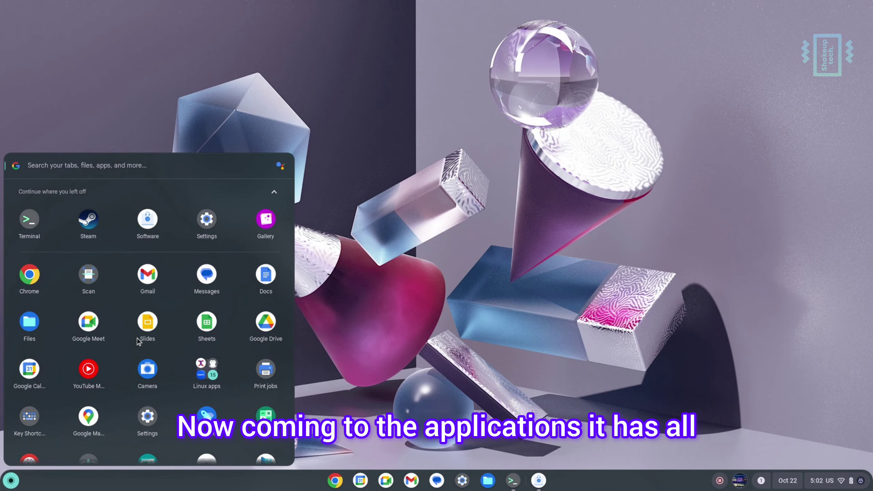
# - Browse the launcher's Linux apps folder, then close the launcher
pyautogui.scroll(-2, 137, 340)
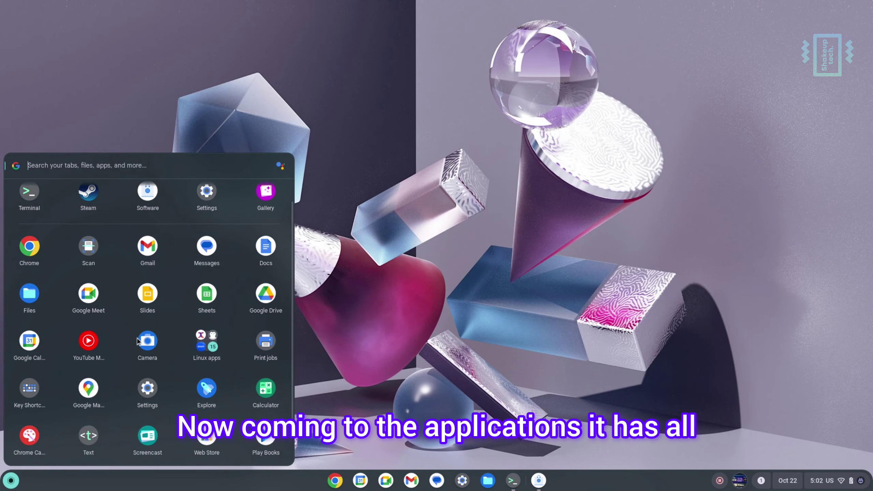
pyautogui.scroll(-2, 137, 341)
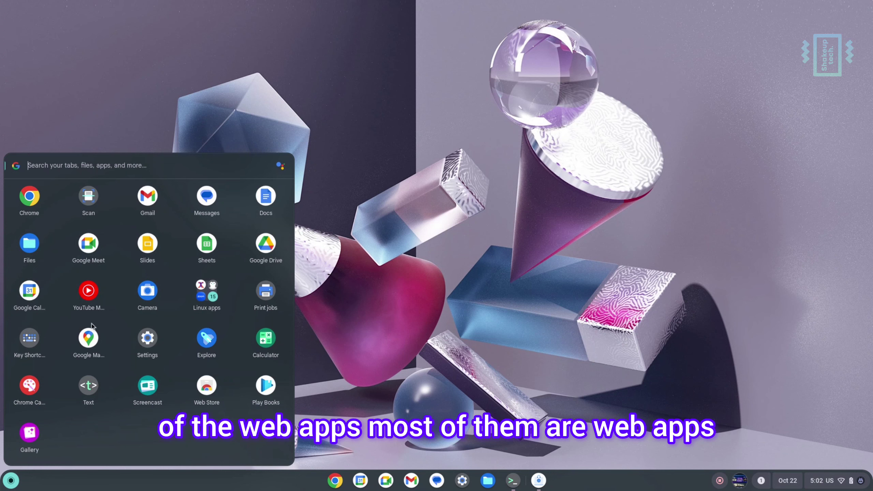
pyautogui.scroll(3, 158, 406)
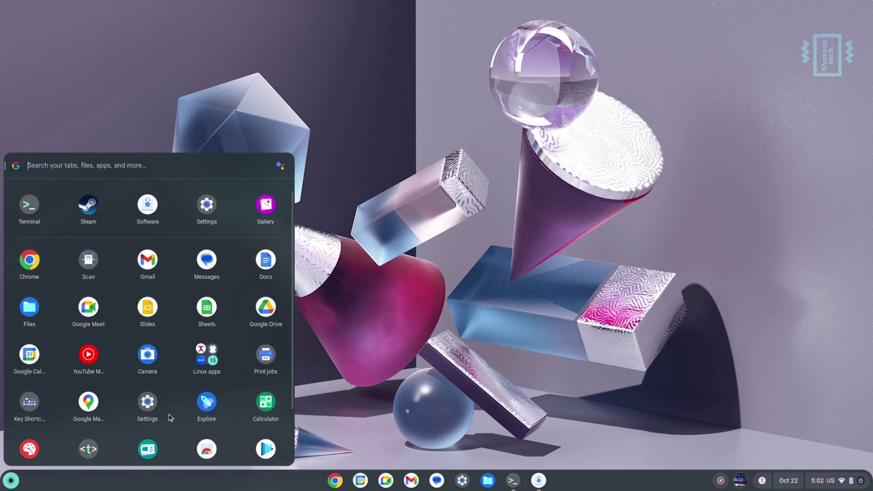
pyautogui.click(208, 365)
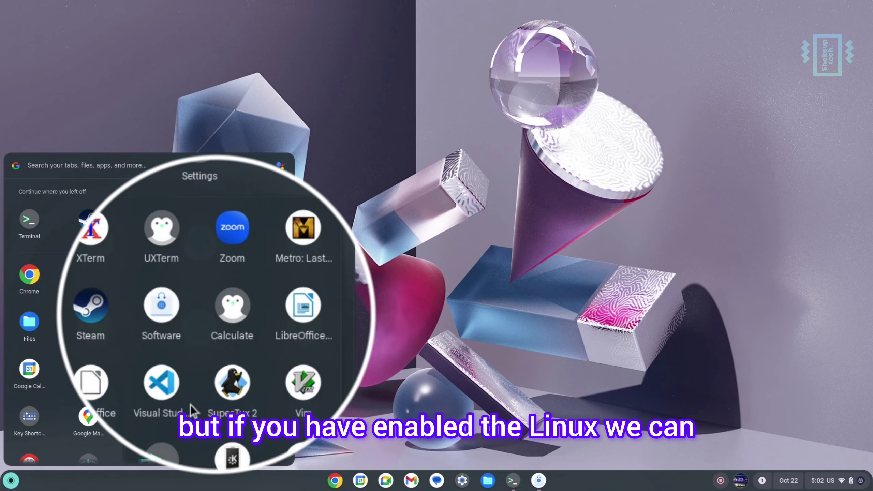
pyautogui.scroll(-3, 184, 384)
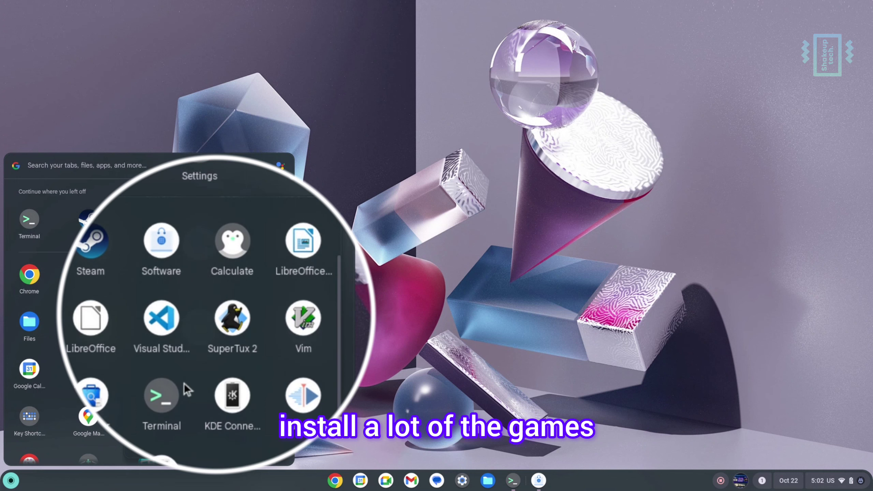
pyautogui.scroll(3, 184, 384)
pyautogui.press('Escape')
pyautogui.click(394, 381)
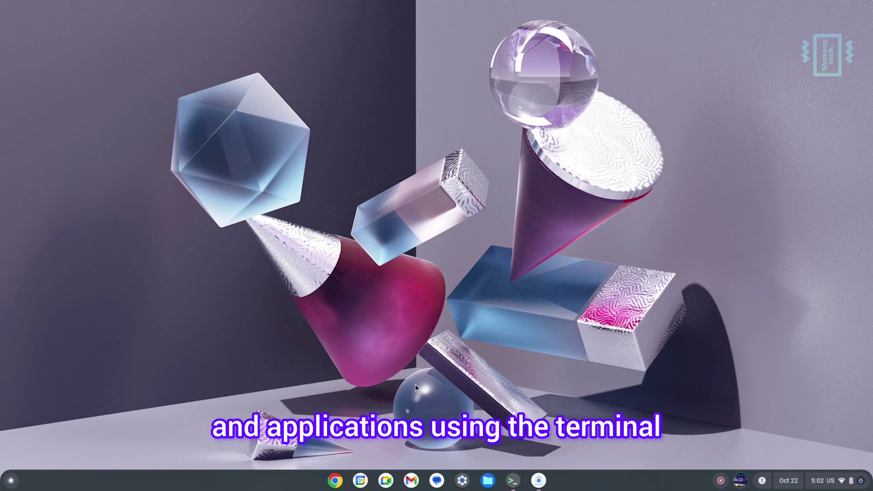
# - Open and hide the Linux terminal, then launch GNOME Software on its Explore page
pyautogui.click(514, 481)
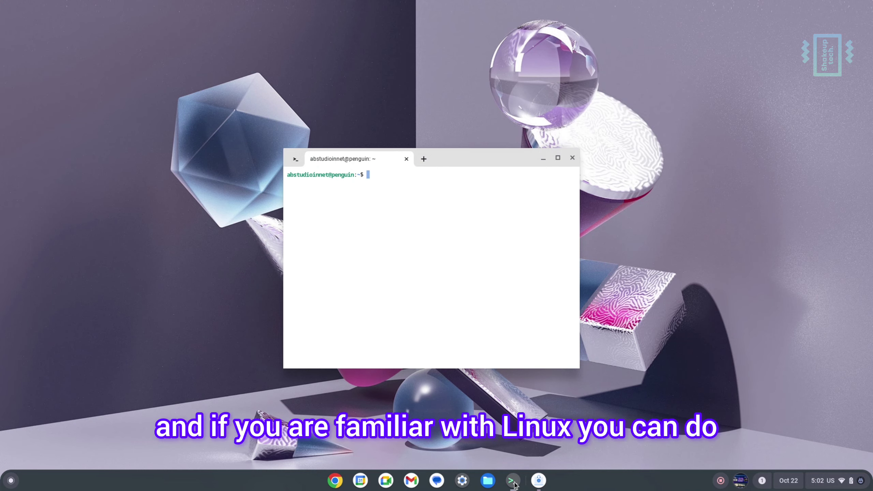
pyautogui.click(514, 481)
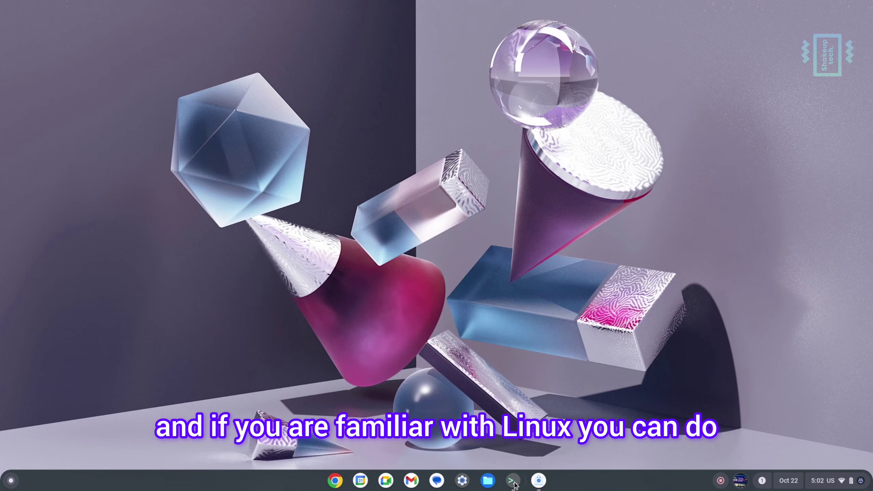
pyautogui.click(538, 480)
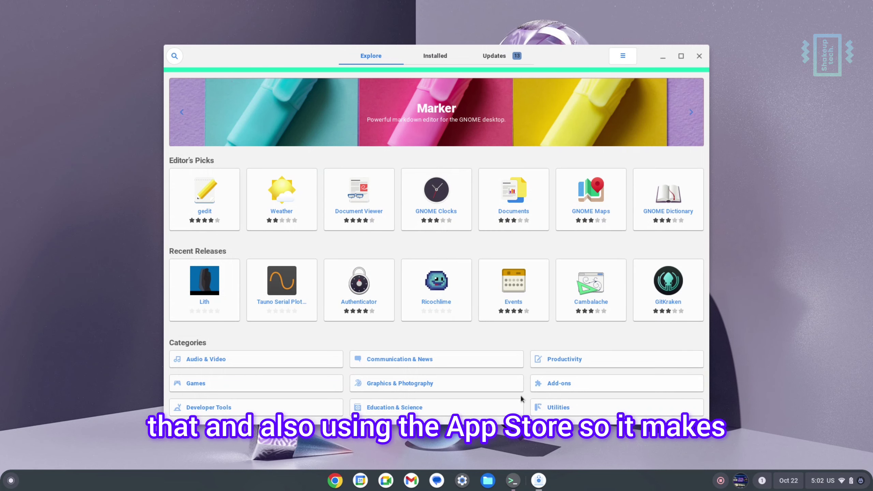
pyautogui.click(316, 358)
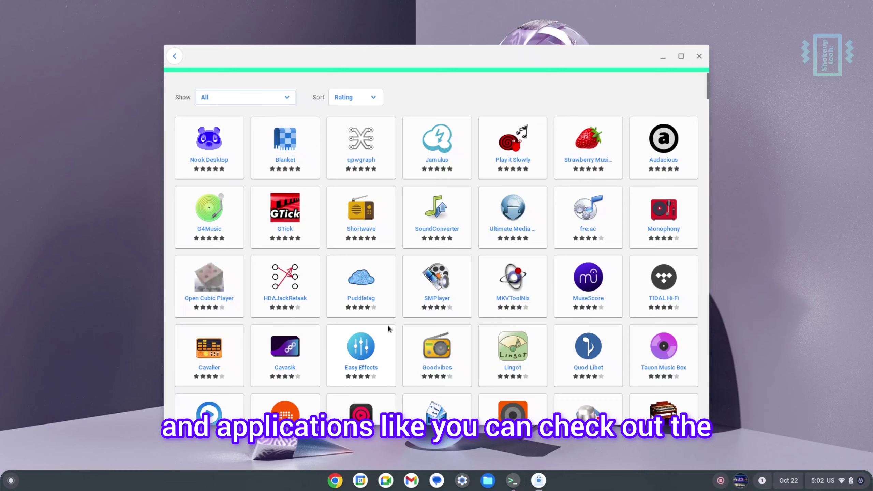
pyautogui.scroll(-10, 387, 325)
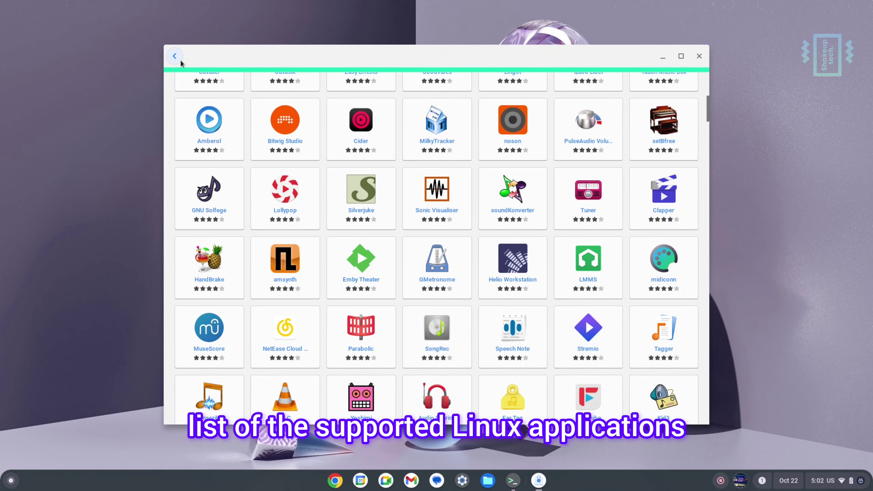
pyautogui.click(175, 57)
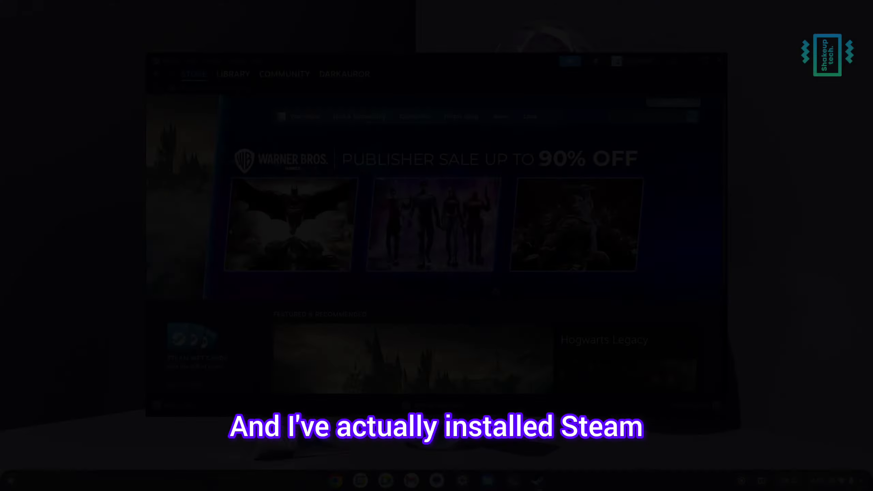
# - Scroll through the Steam Store, then open the launcher's Linux apps folder
pyautogui.scroll(-5, 485, 257)
pyautogui.scroll(-10, 484, 257)
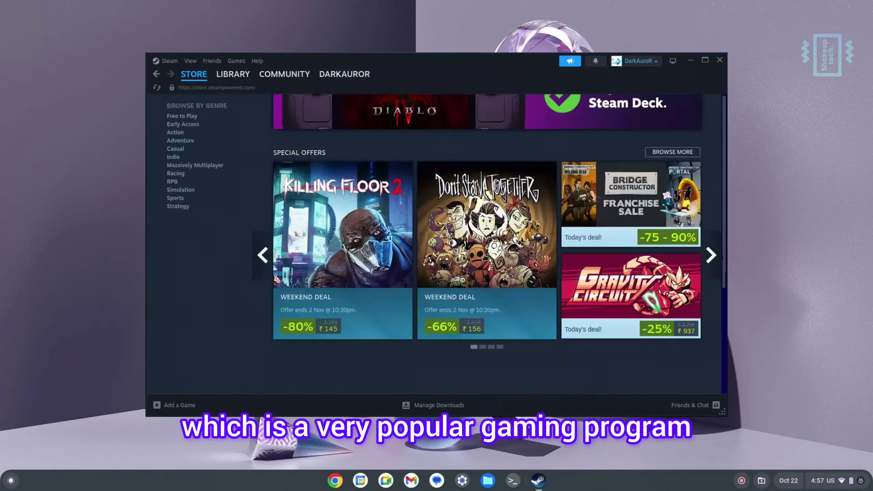
pyautogui.scroll(15, 485, 258)
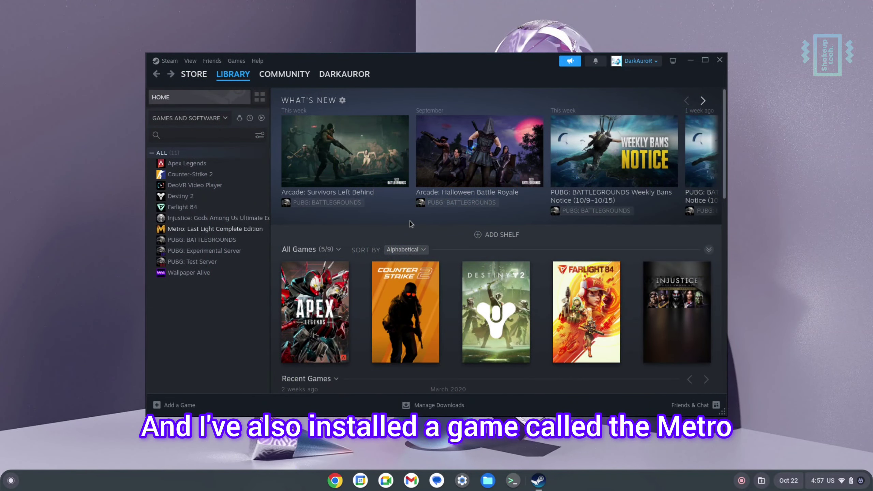
pyautogui.scroll(-6, 411, 224)
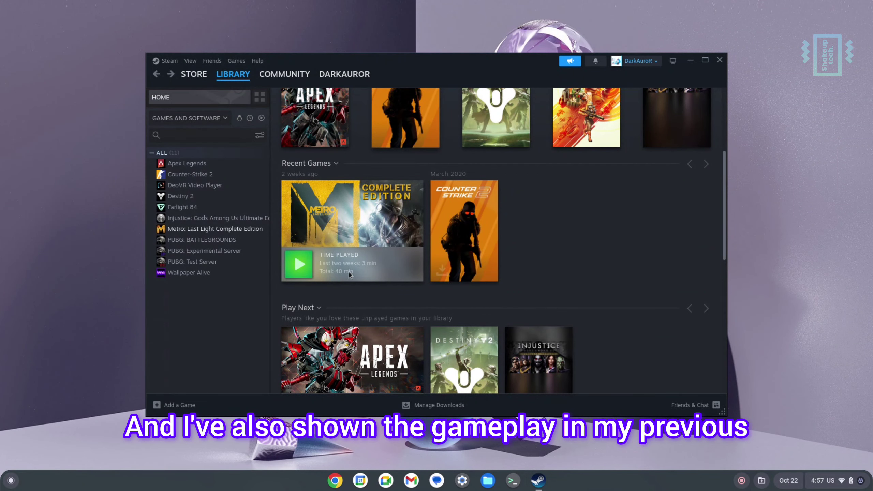
pyautogui.moveTo(366, 258)
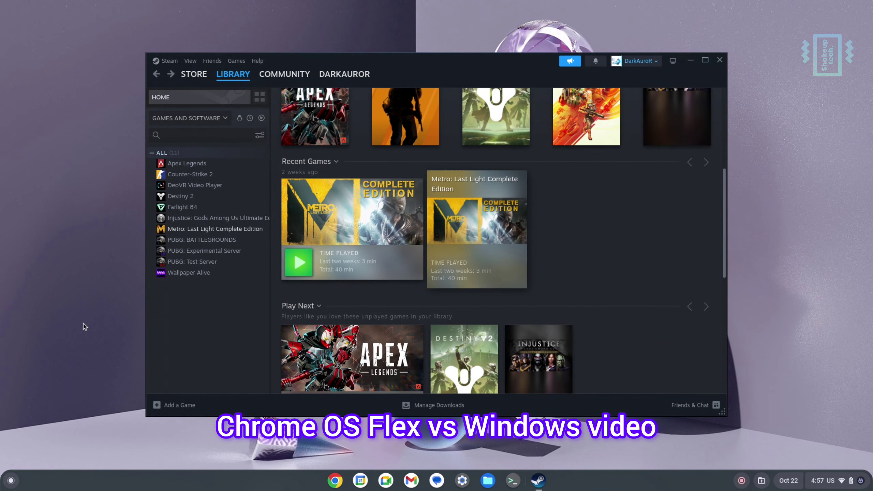
pyautogui.click(11, 480)
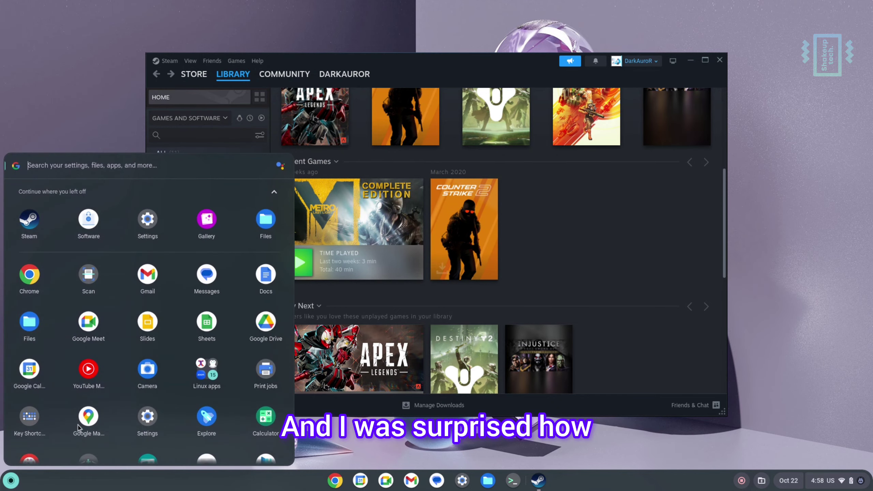
pyautogui.click(202, 377)
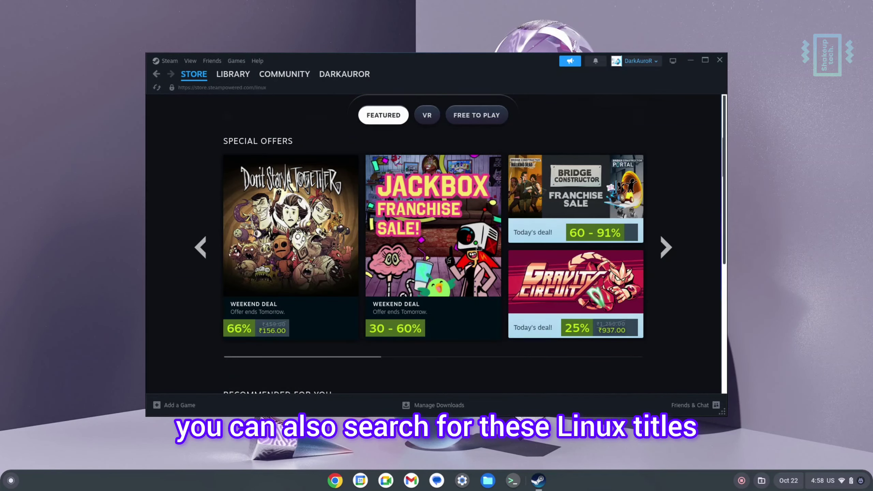
pyautogui.scroll(-6, 479, 247)
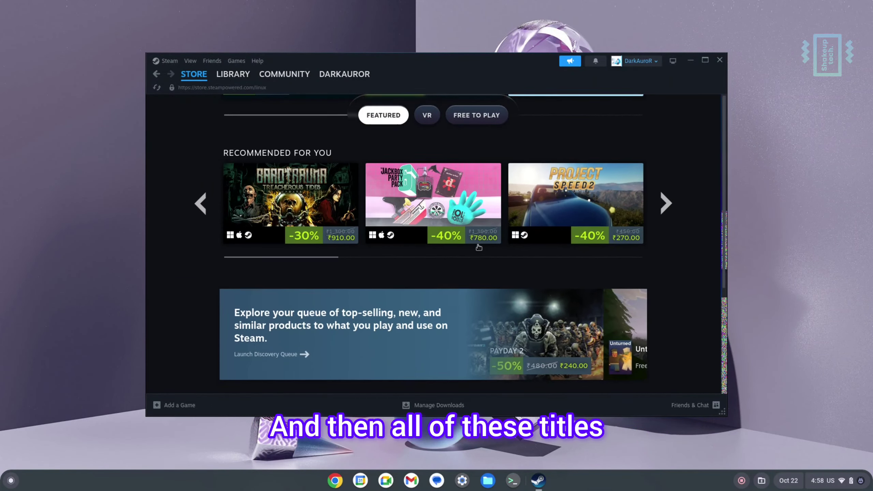
pyautogui.scroll(-8, 479, 247)
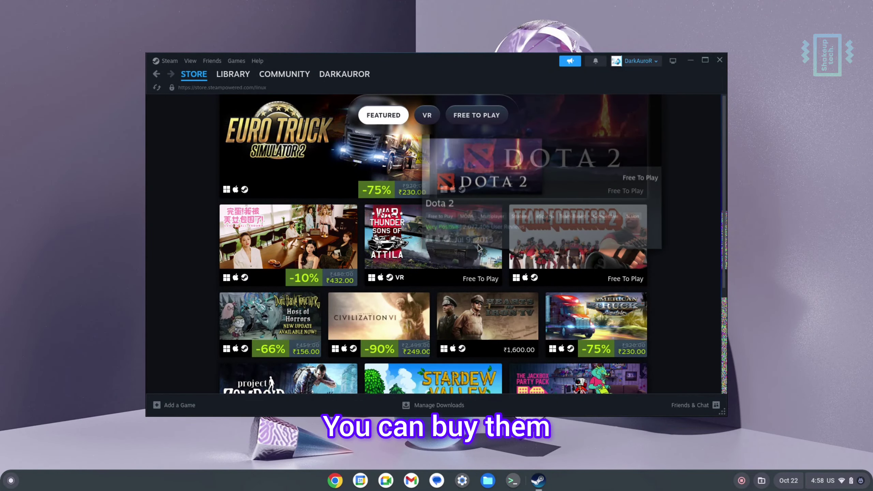
pyautogui.scroll(-3, 479, 247)
pyautogui.scroll(-6, 480, 247)
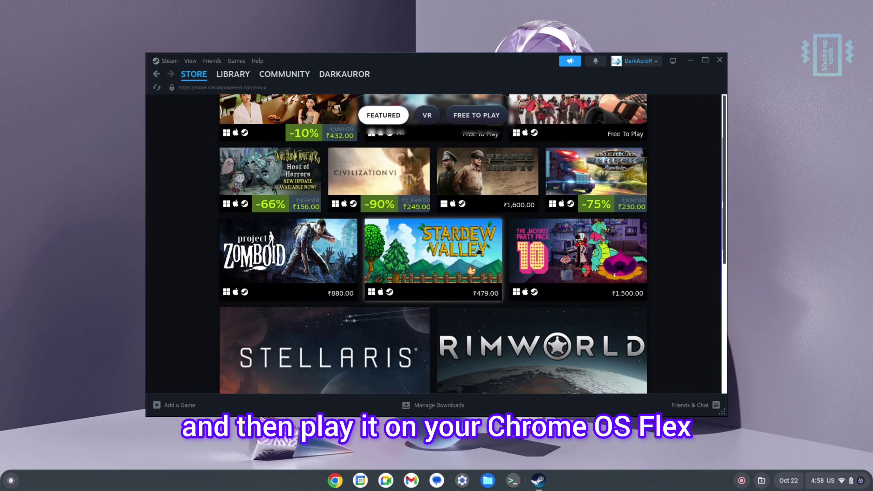
pyautogui.scroll(15, 478, 251)
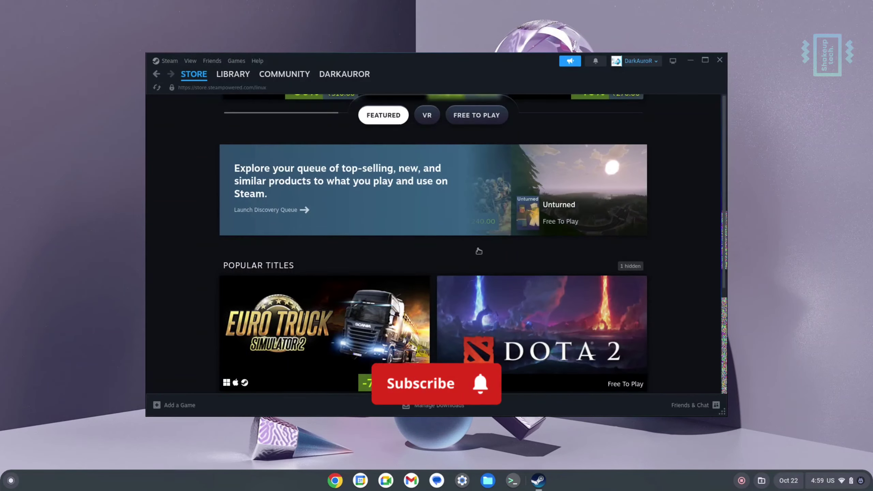
pyautogui.scroll(5, 479, 250)
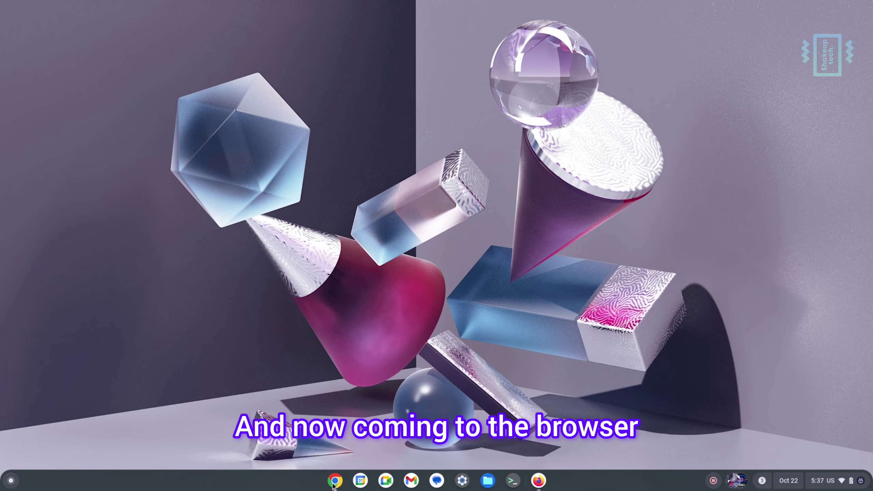
# - Open Chrome, start a Guest window from the profile menu, snap it left, then close it
pyautogui.click(334, 481)
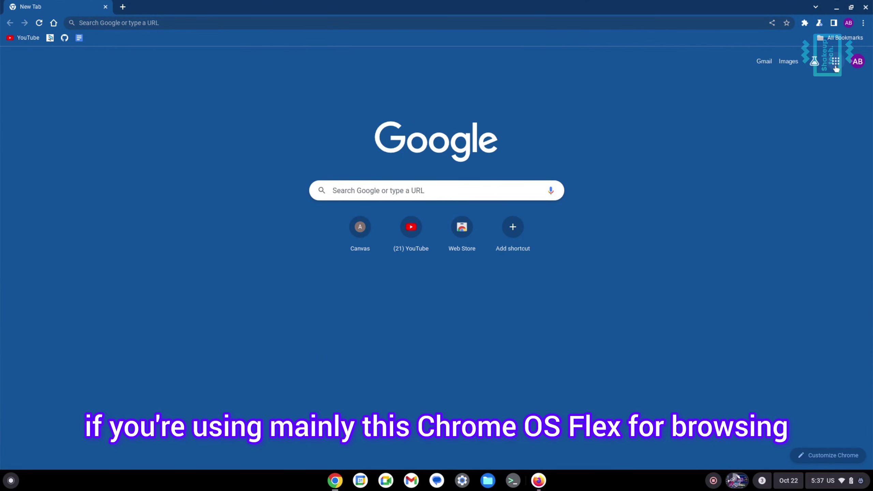
pyautogui.click(847, 25)
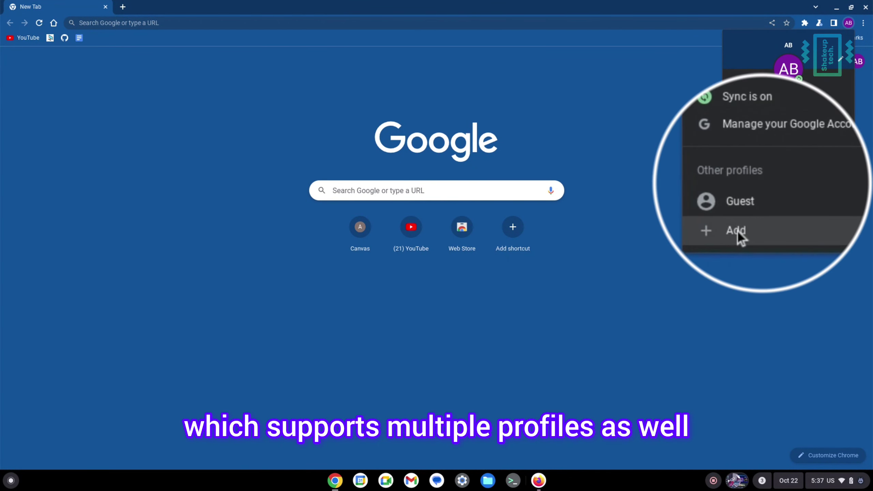
pyautogui.click(737, 208)
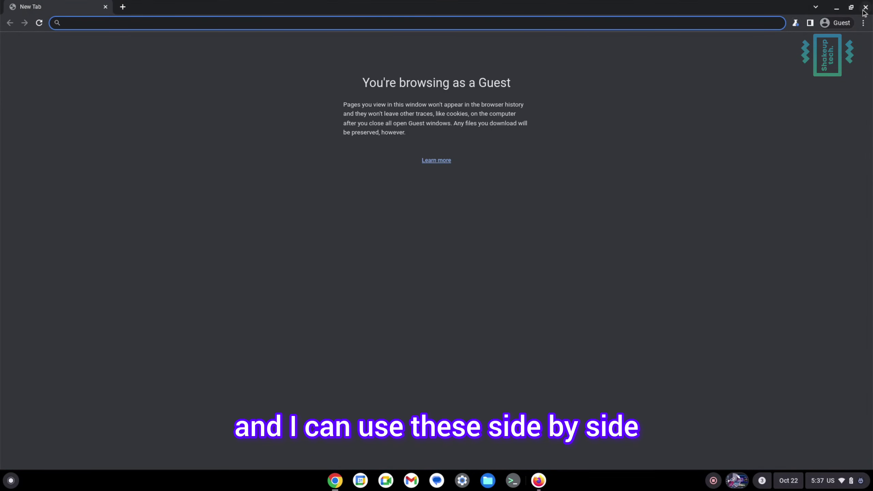
pyautogui.moveTo(855, 12)
pyautogui.click(830, 53)
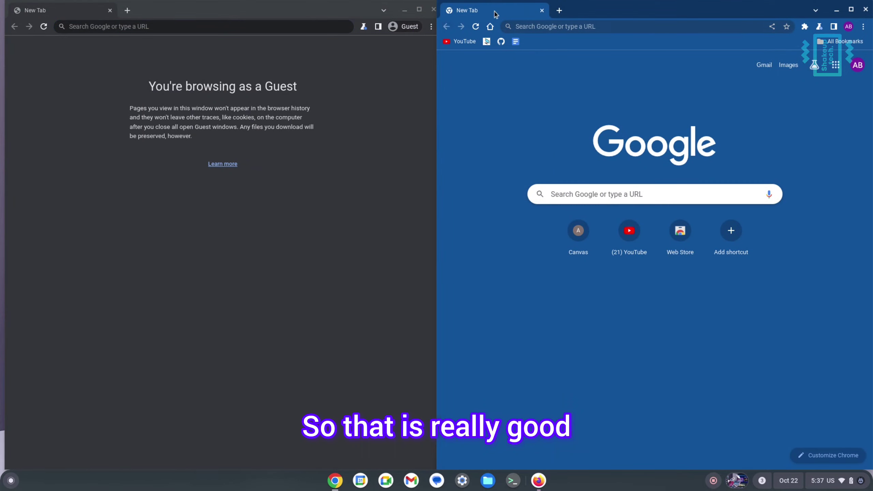
pyautogui.click(433, 9)
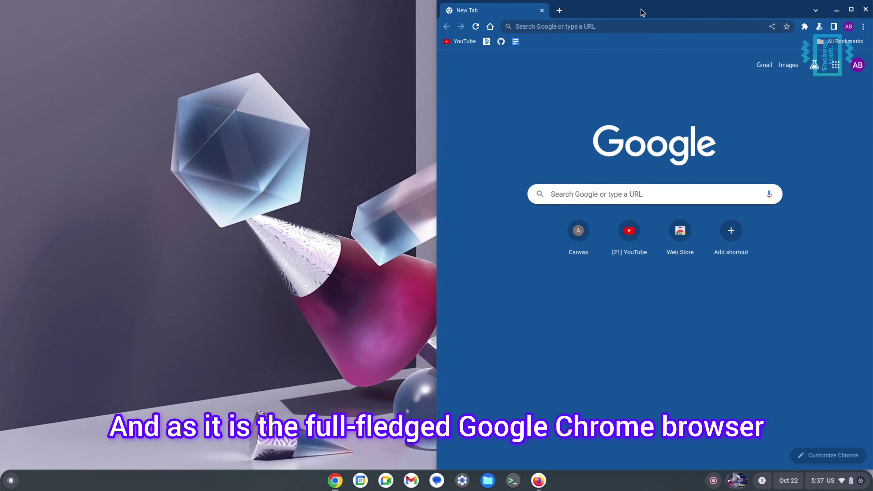
# - Drag the Chrome window to the screen centre and glance at the menu's Extensions entry
pyautogui.moveTo(642, 12); pyautogui.dragTo(464, 17)
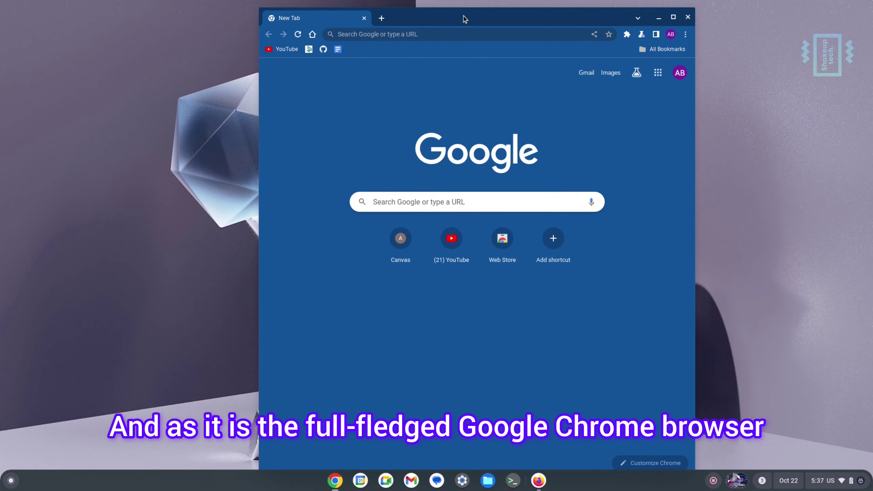
pyautogui.click(686, 35)
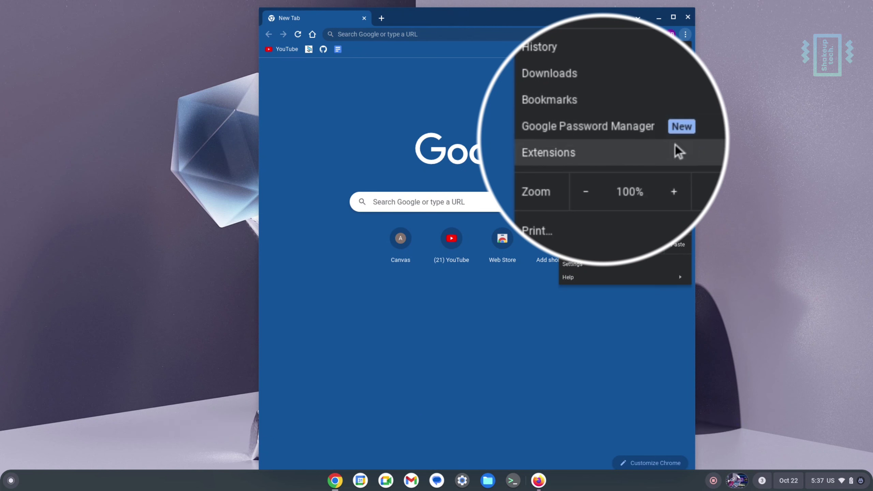
pyautogui.moveTo(676, 145)
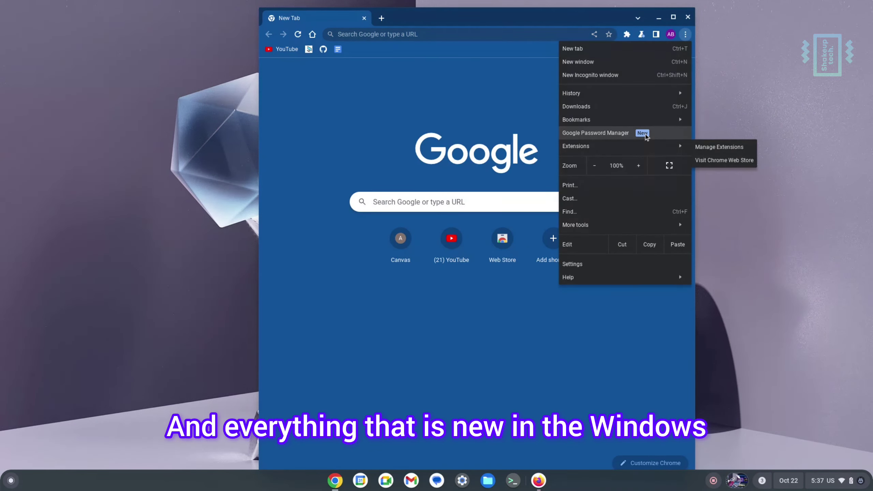
pyautogui.click(522, 81)
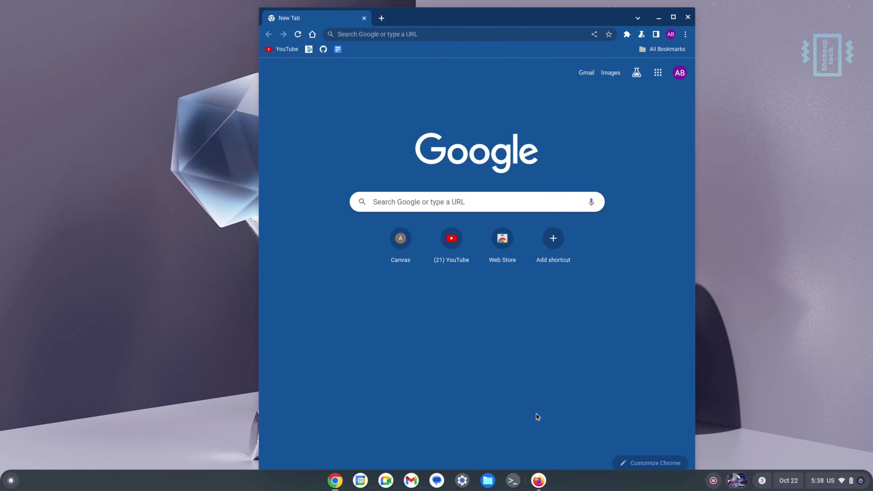
# - In Firefox, view the Privacy Notice tab, return to New Tab, and open then close the main menu
pyautogui.click(538, 480)
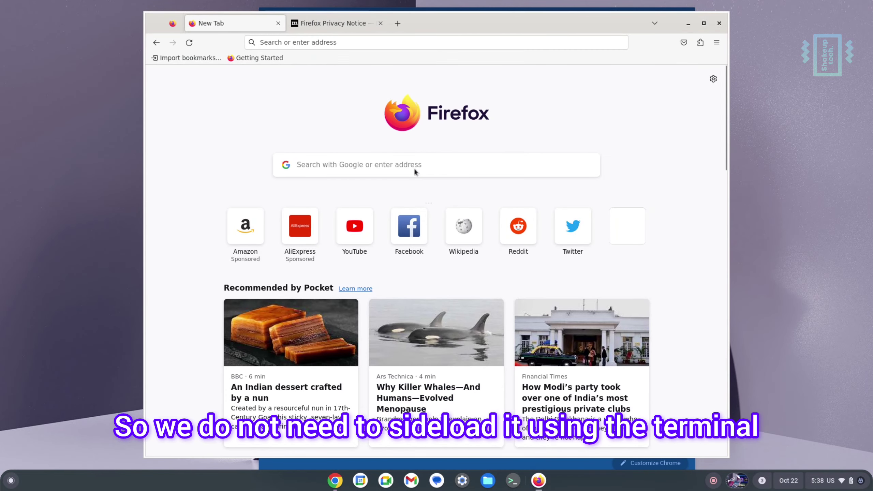
pyautogui.click(343, 31)
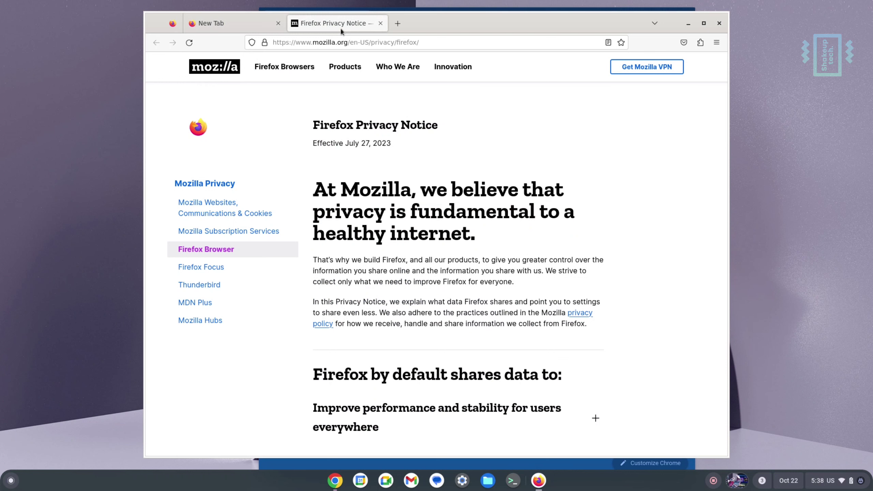
pyautogui.click(253, 30)
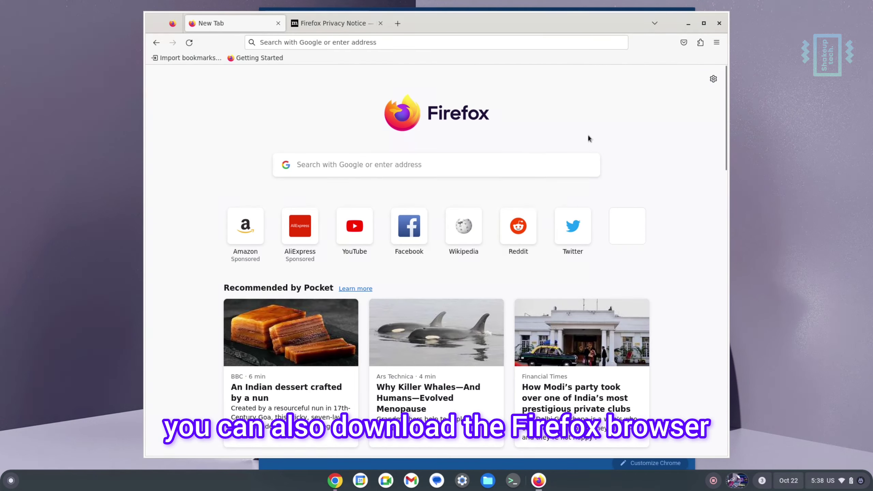
pyautogui.click(716, 43)
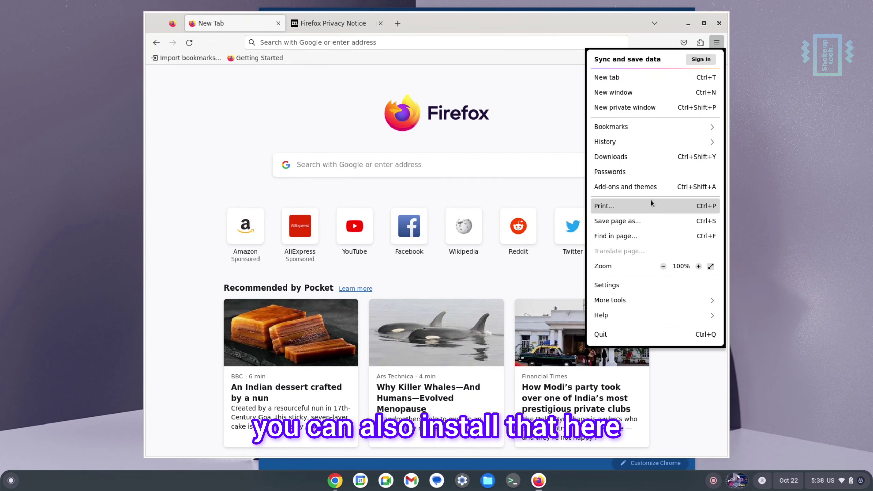
pyautogui.click(552, 112)
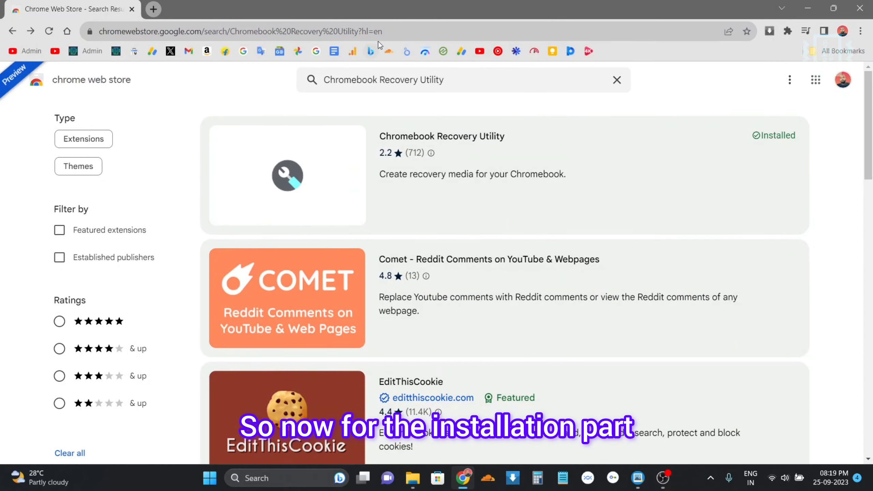
# - Reopen the Chromebook Recovery Utility search result, view its details page, and check the extensions list
pyautogui.click(860, 33)
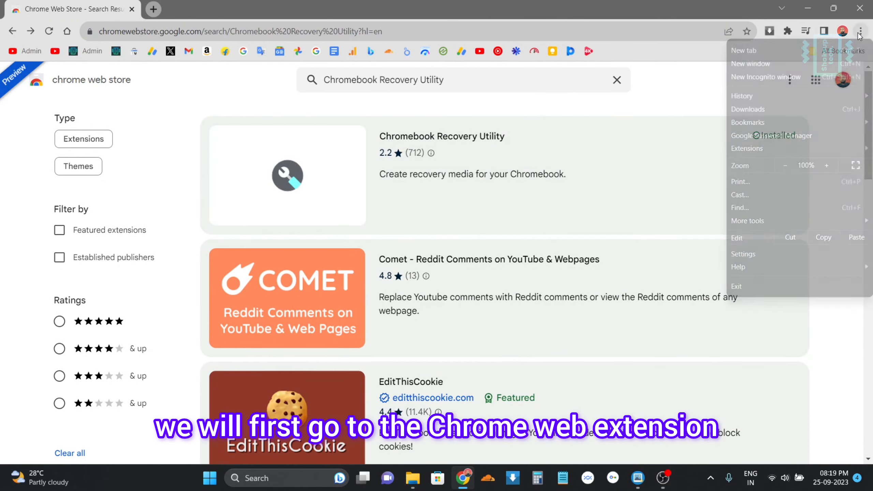
pyautogui.moveTo(791, 149)
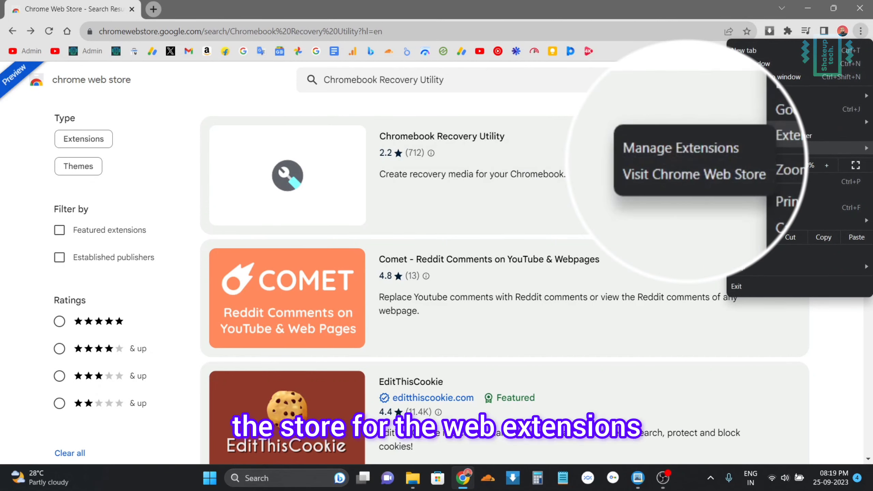
pyautogui.click(660, 105)
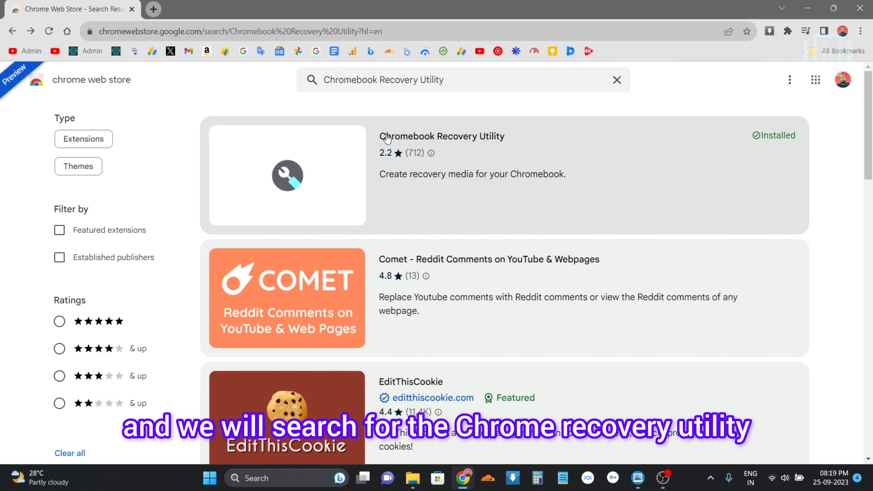
pyautogui.click(470, 80)
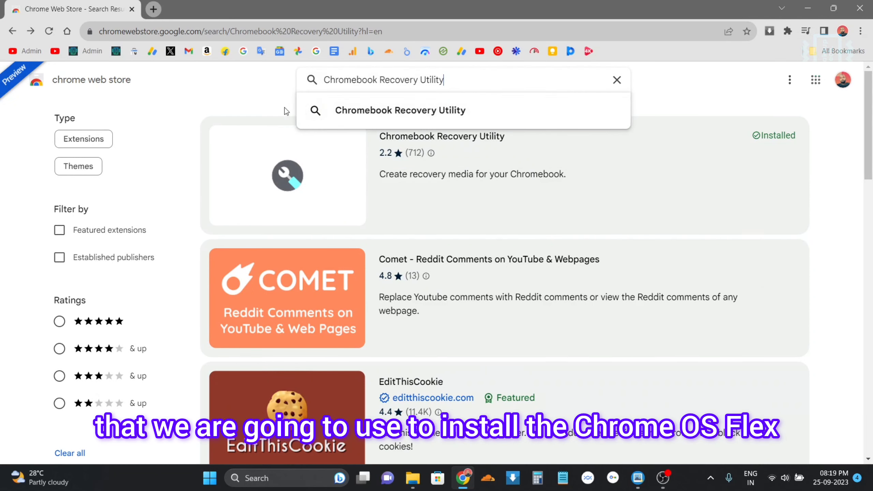
pyautogui.click(378, 142)
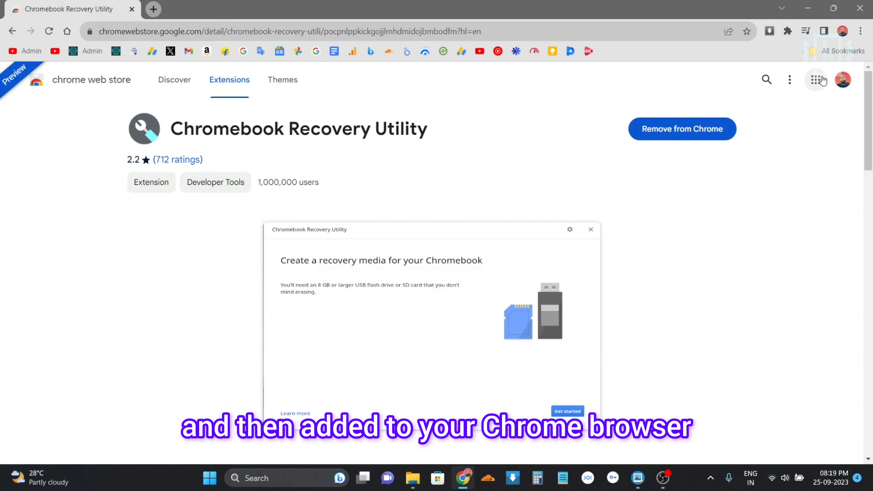
pyautogui.click(787, 31)
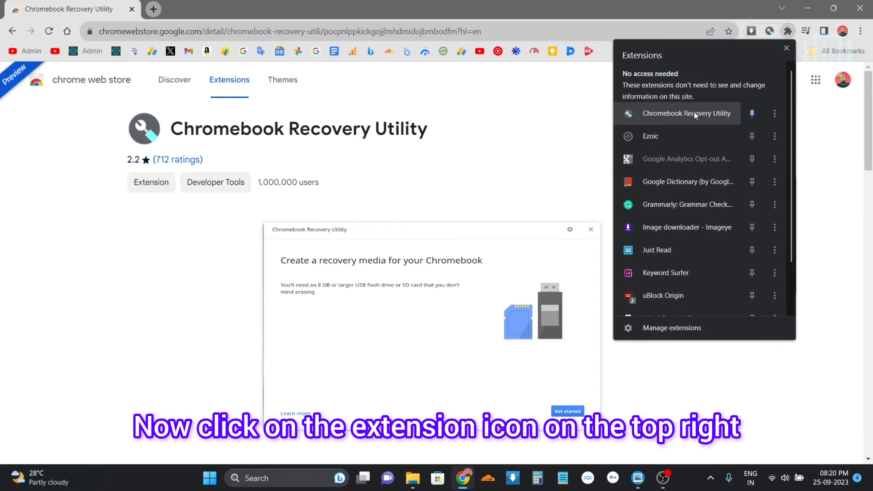
pyautogui.click(820, 132)
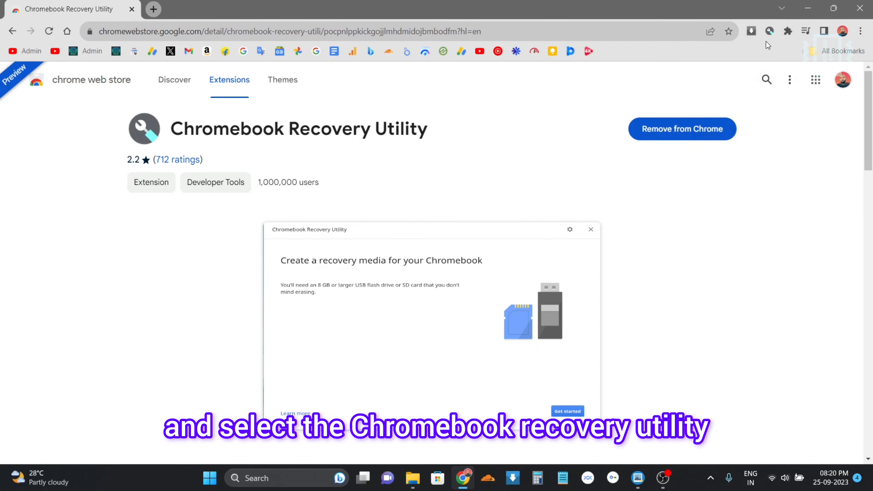
# - Launch Chromebook Recovery Utility and erase the SRT USB - 15.1 GB drive via Erase recovery media
pyautogui.click(769, 32)
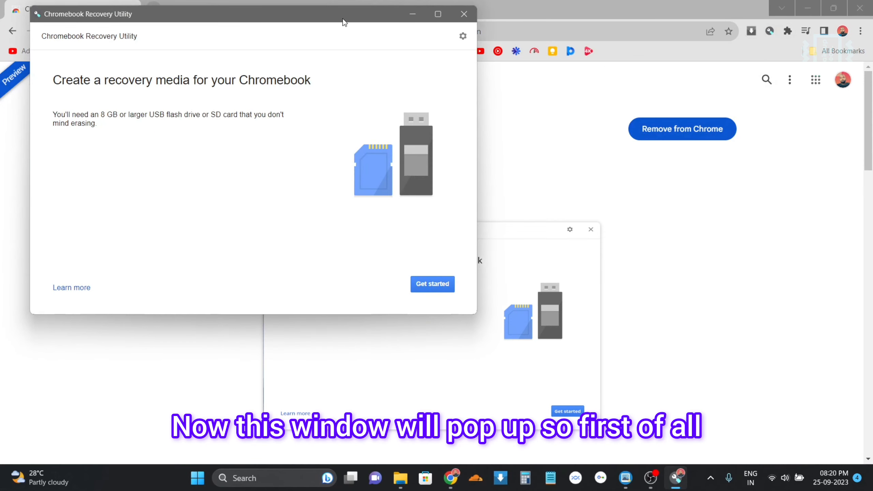
pyautogui.moveTo(343, 24); pyautogui.dragTo(537, 95)
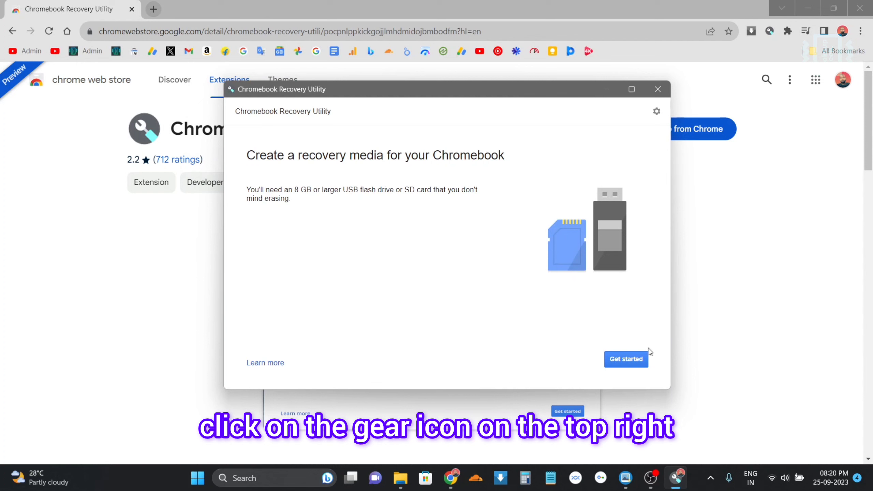
pyautogui.click(658, 111)
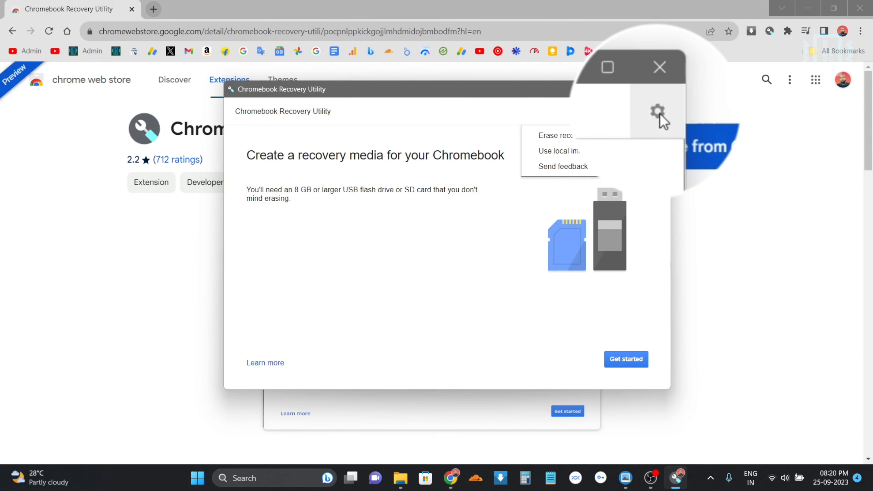
pyautogui.click(569, 135)
pyautogui.click(382, 213)
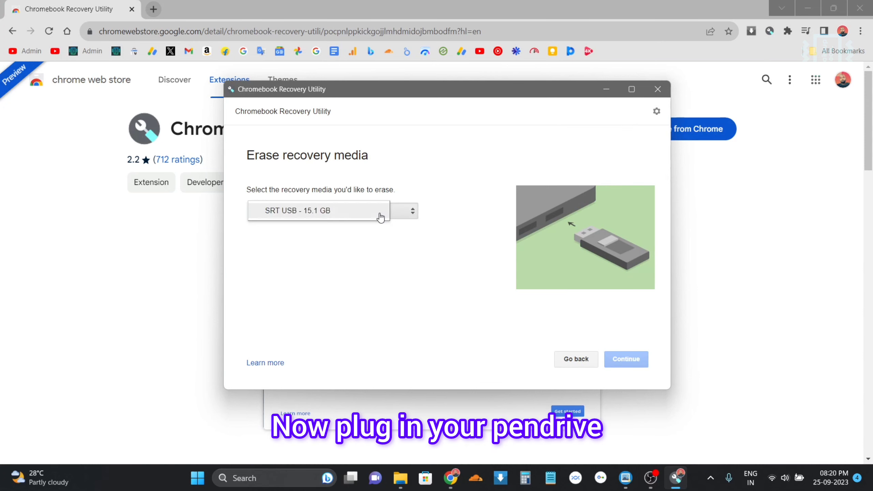
pyautogui.click(334, 211)
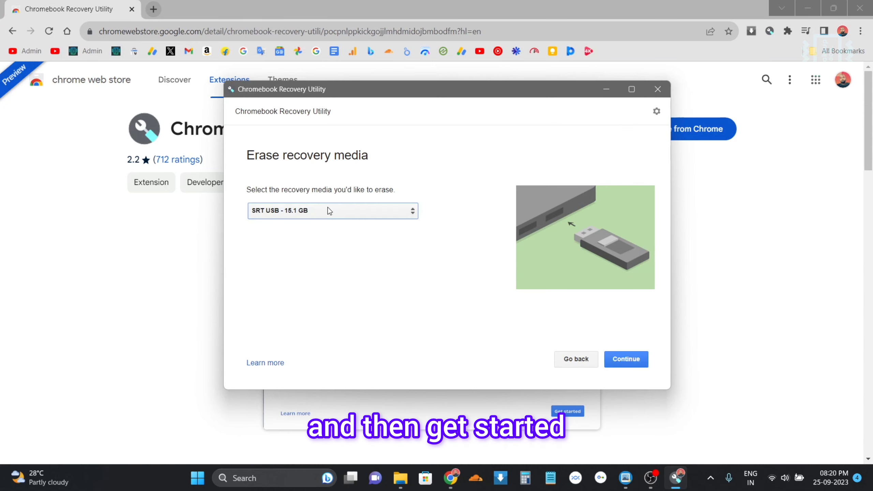
pyautogui.click(624, 359)
pyautogui.click(624, 359)
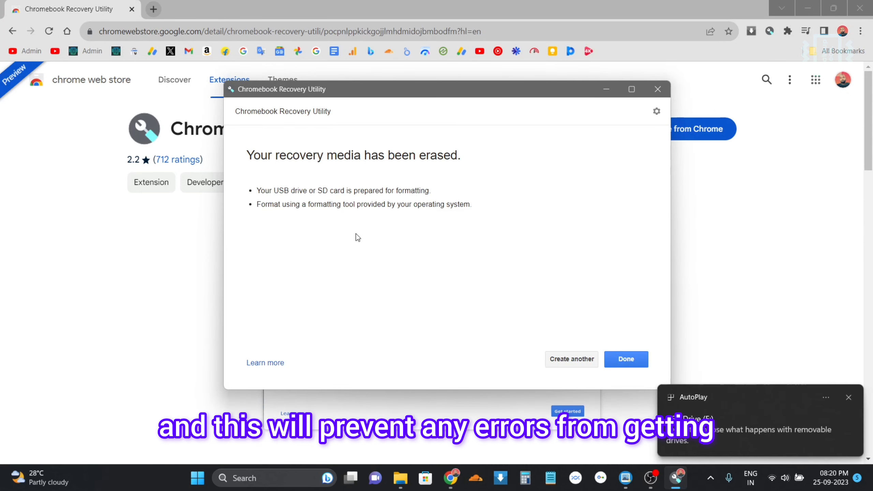
pyautogui.click(586, 358)
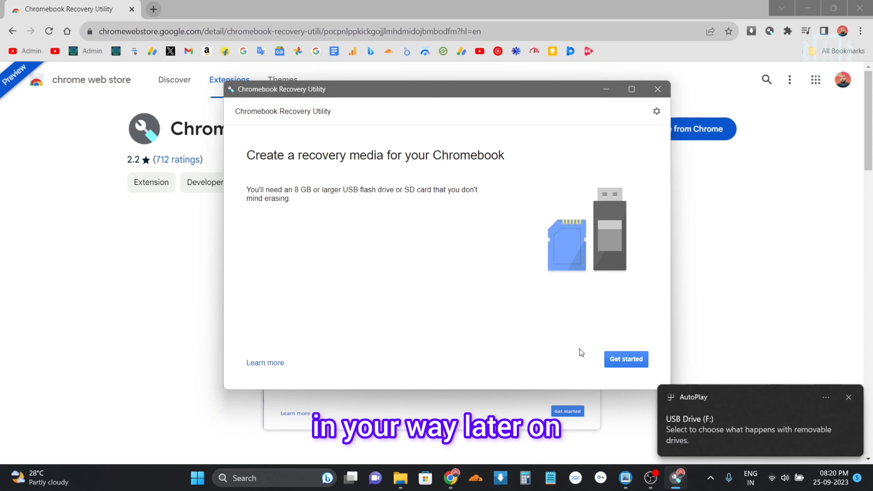
# - Pick Google ChromeOS Flex as the manufacturer and ChromeOS Flex as the product from the model list
pyautogui.click(629, 360)
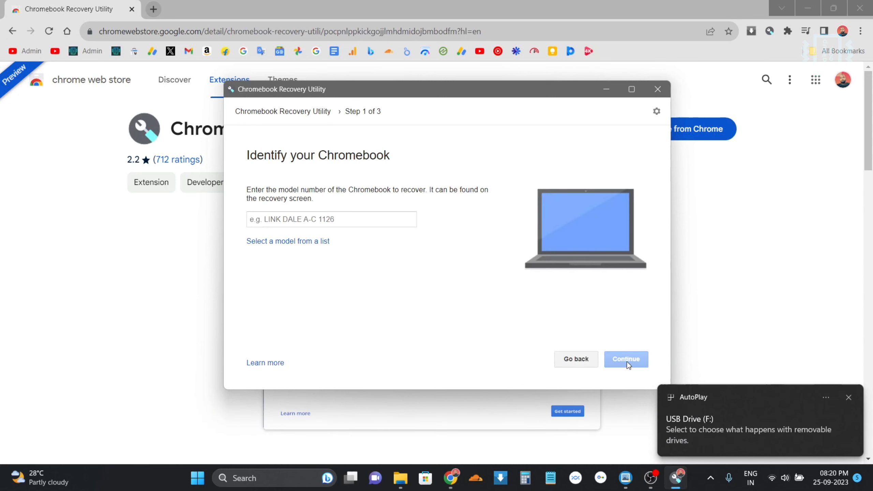
pyautogui.click(313, 245)
pyautogui.click(303, 193)
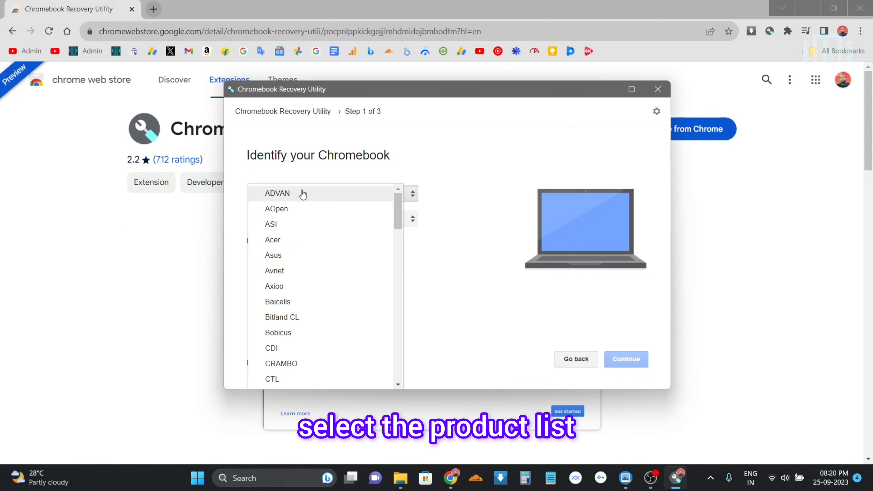
pyautogui.scroll(-4, 305, 289)
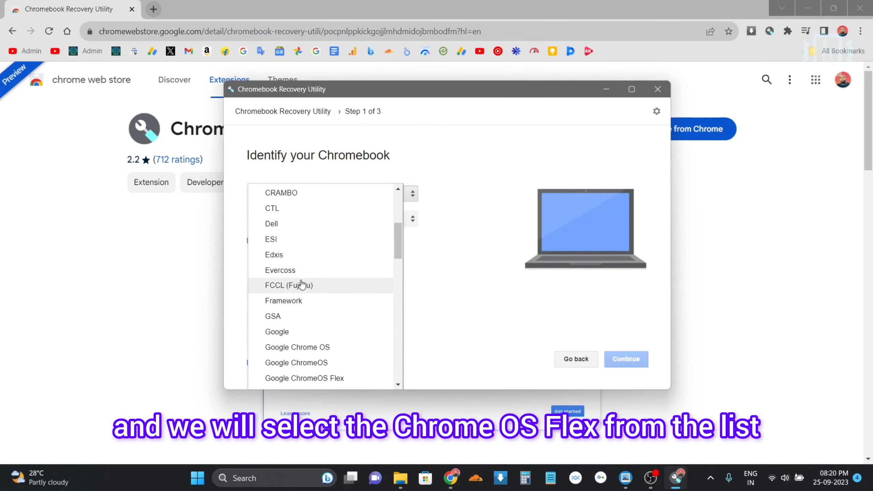
pyautogui.scroll(-2, 310, 290)
pyautogui.click(322, 323)
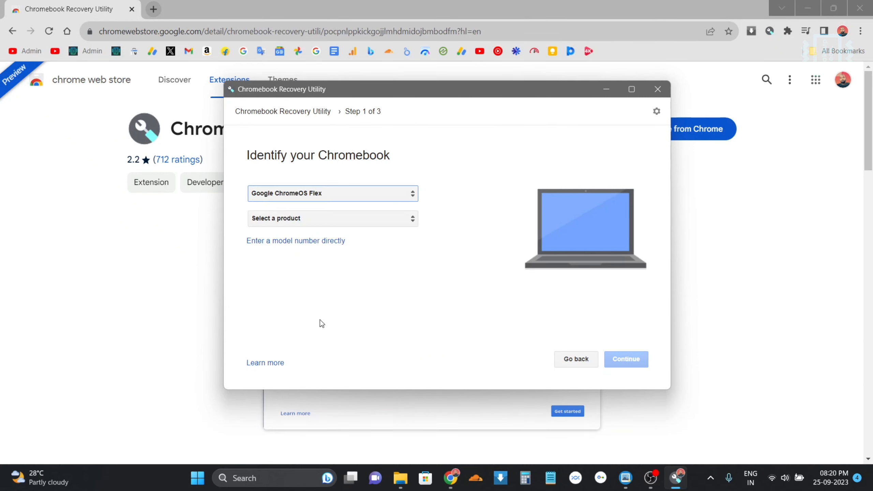
pyautogui.click(306, 222)
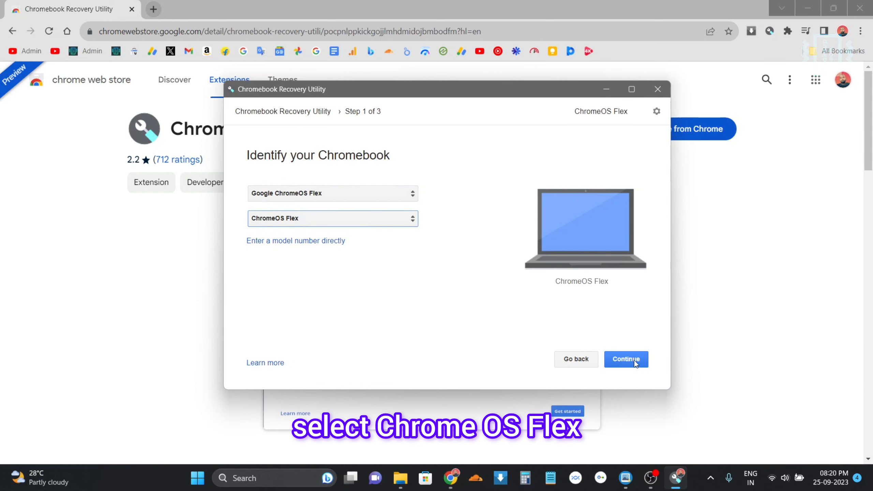
# - Confirm ChromeOS Flex and the SRT USB drive, then start creating the recovery image
pyautogui.click(633, 360)
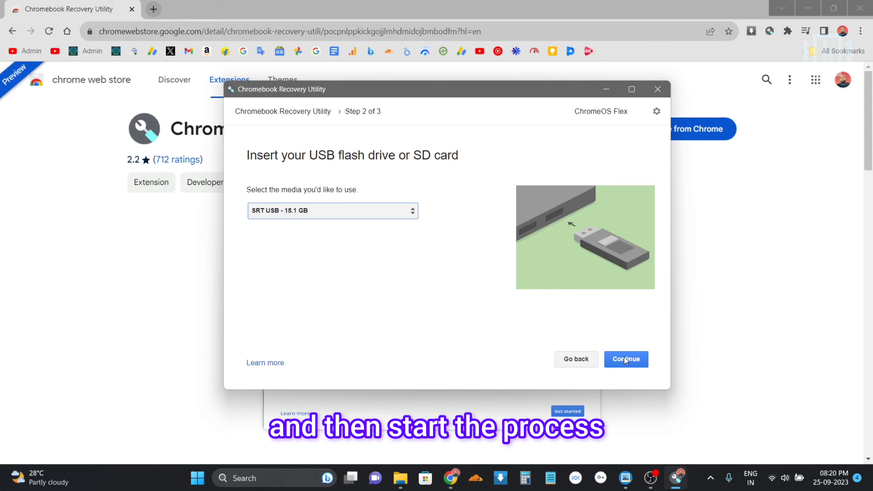
pyautogui.click(623, 359)
pyautogui.click(621, 362)
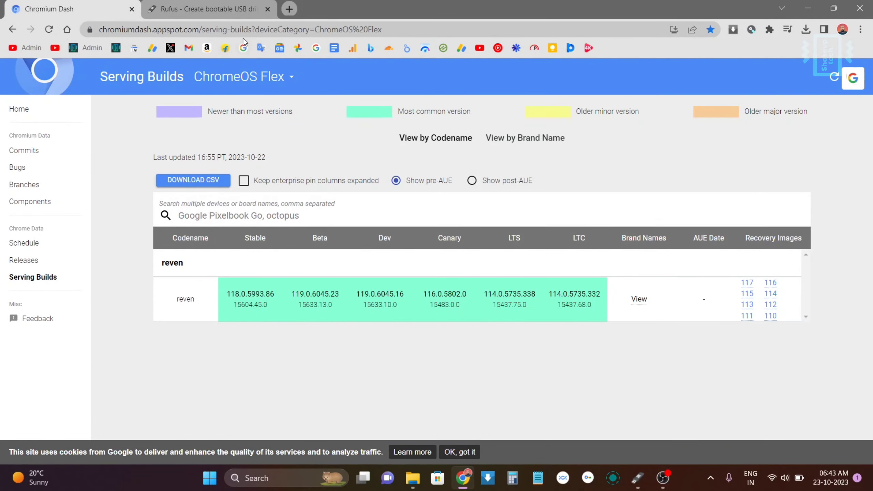
# - Get Rufus from the rufus.ie download page and launch it from the taskbar
pyautogui.click(249, 30)
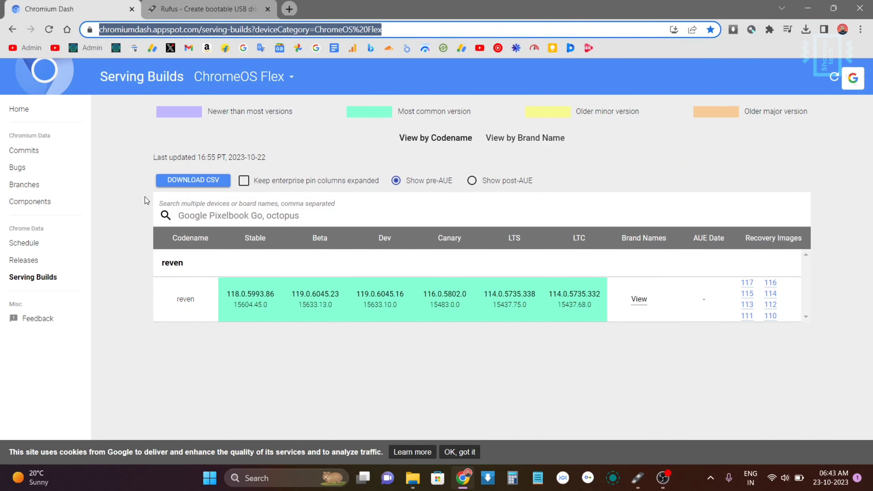
pyautogui.click(129, 198)
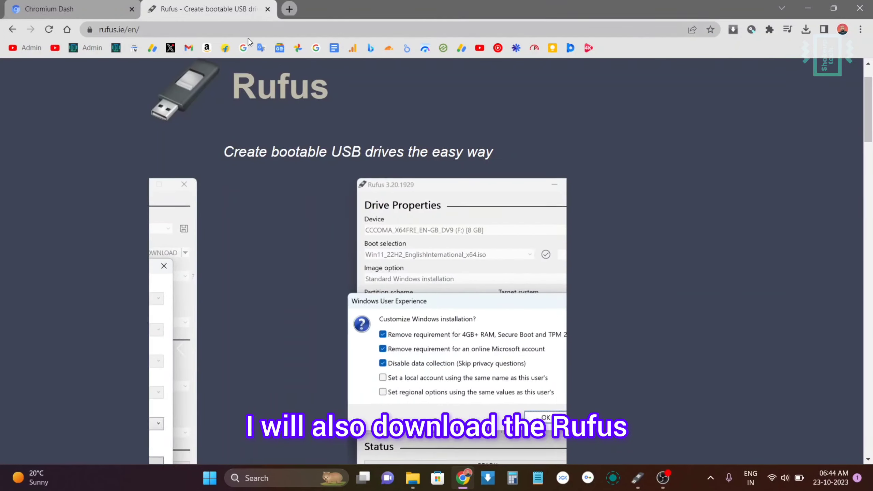
pyautogui.scroll(-15, 310, 279)
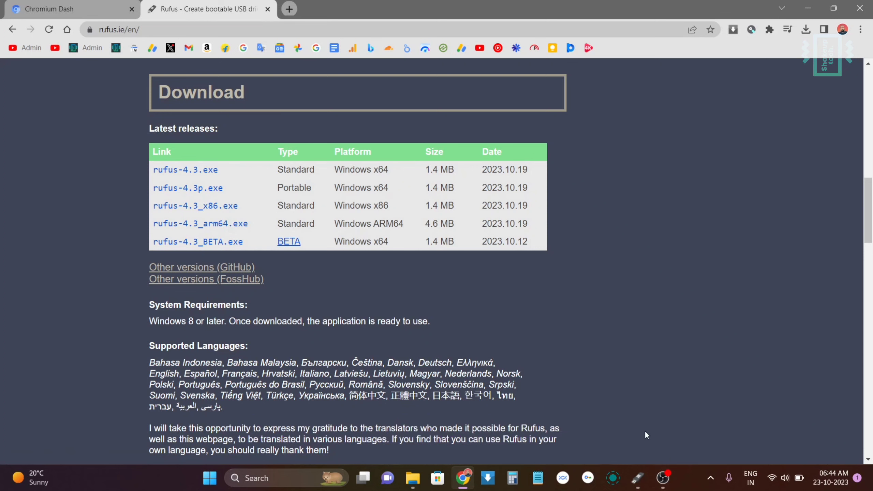
pyautogui.click(638, 483)
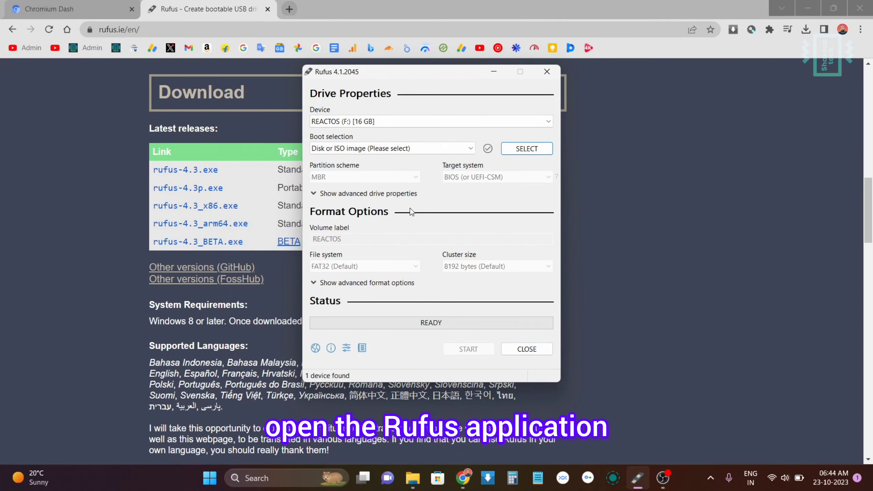
# - Write the chromeos reven recovery zip to the 16 GB REACTOS (F:) drive, confirming the erase warning
pyautogui.click(385, 122)
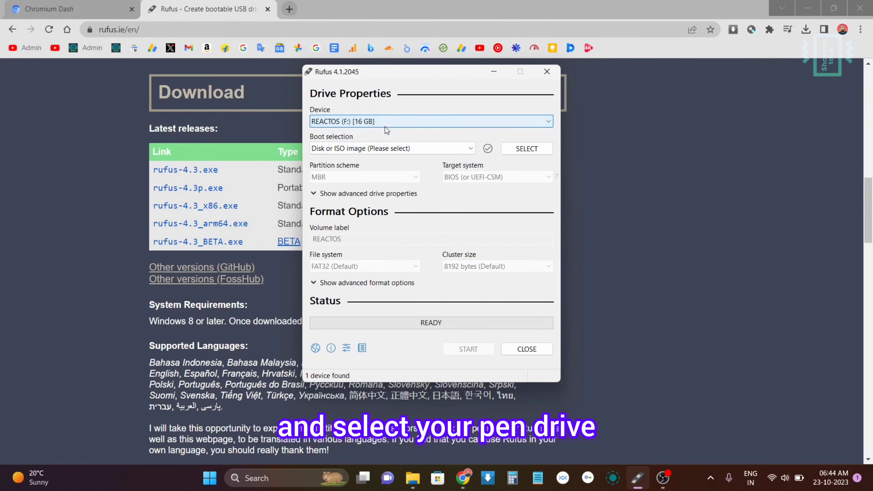
pyautogui.click(517, 150)
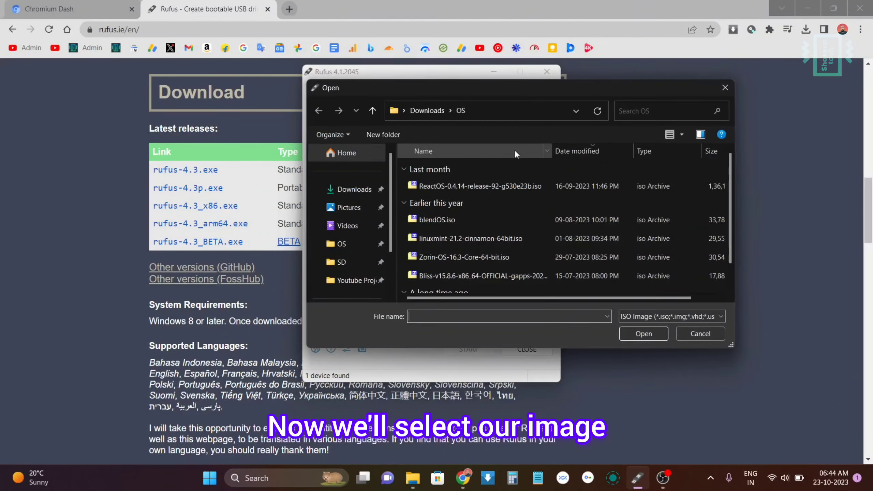
pyautogui.scroll(-1, 462, 270)
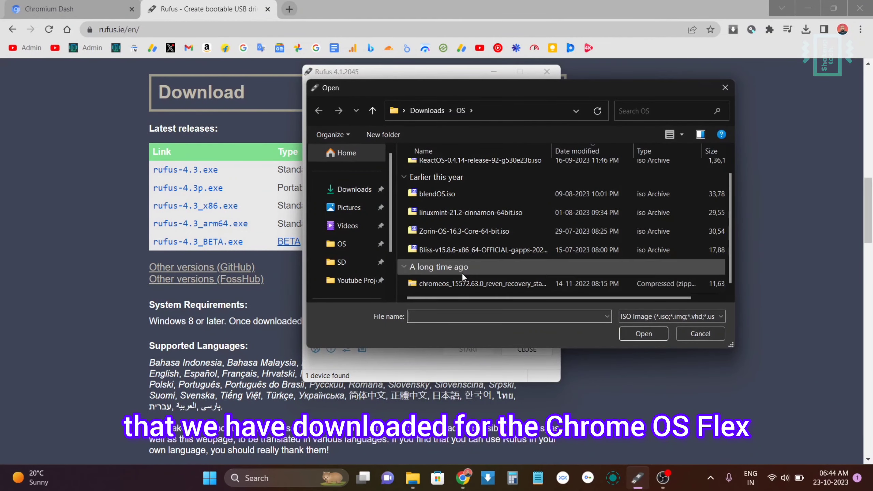
pyautogui.click(461, 286)
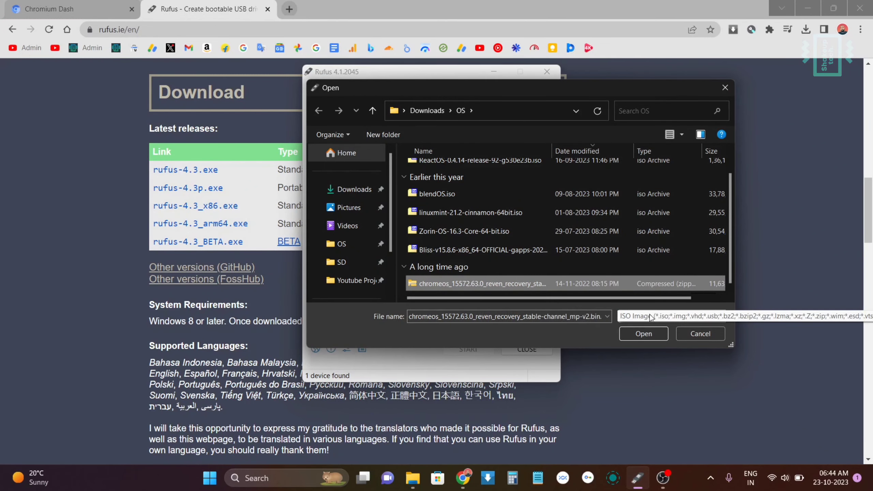
pyautogui.click(650, 336)
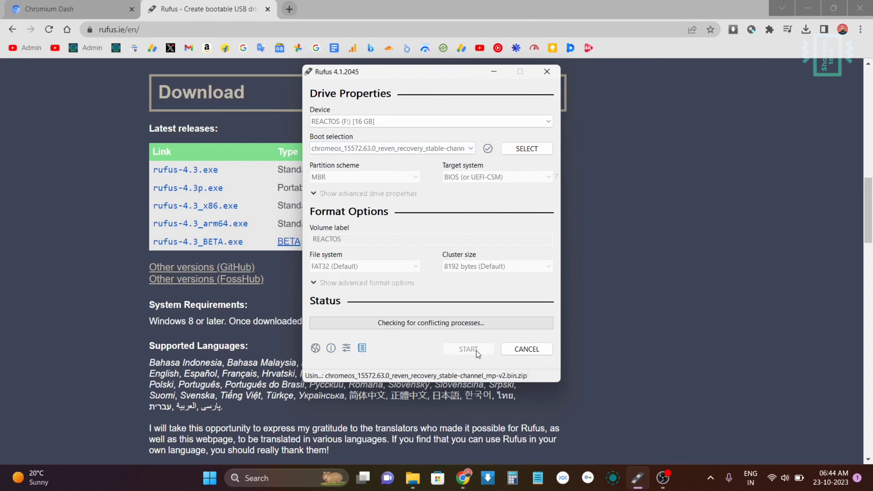
pyautogui.click(469, 286)
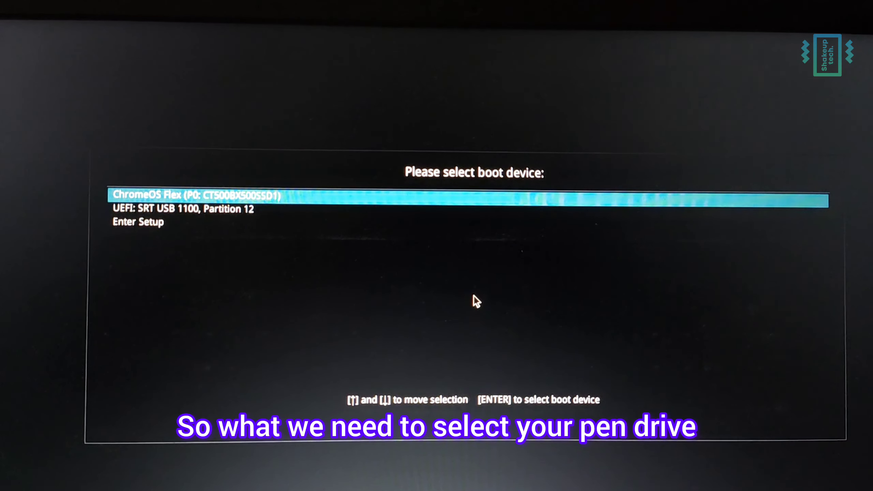
# - Boot from 'UEFI: SRT USB 1100, Partition 12' in the firmware boot menu
pyautogui.press('Down')
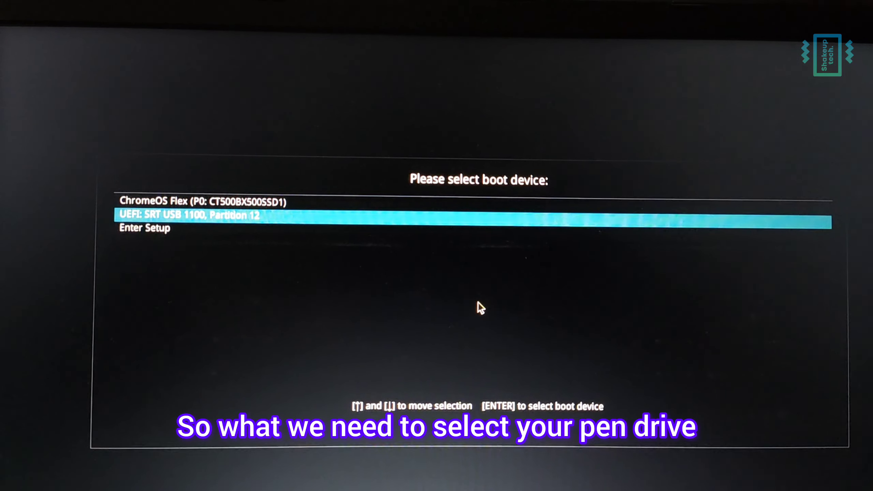
pyautogui.press('Return')
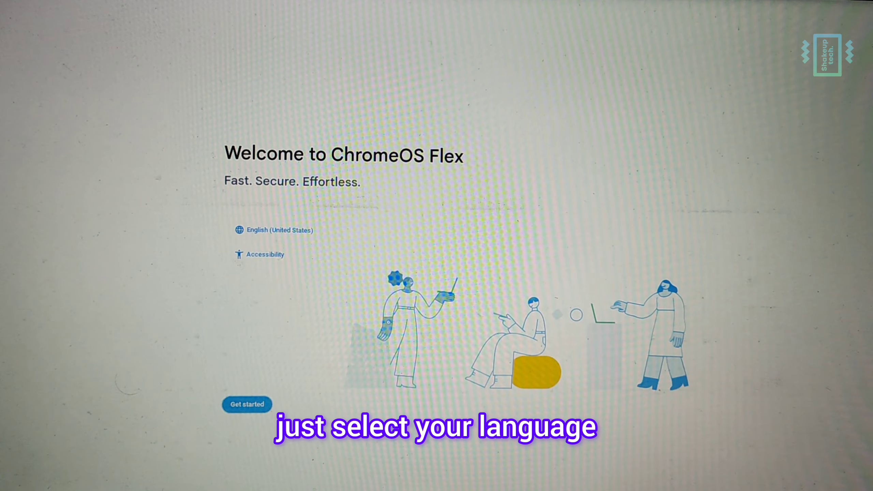
# - Install ChromeOS Flex to the hard drive, confirming that everything on it gets erased
pyautogui.click(243, 399)
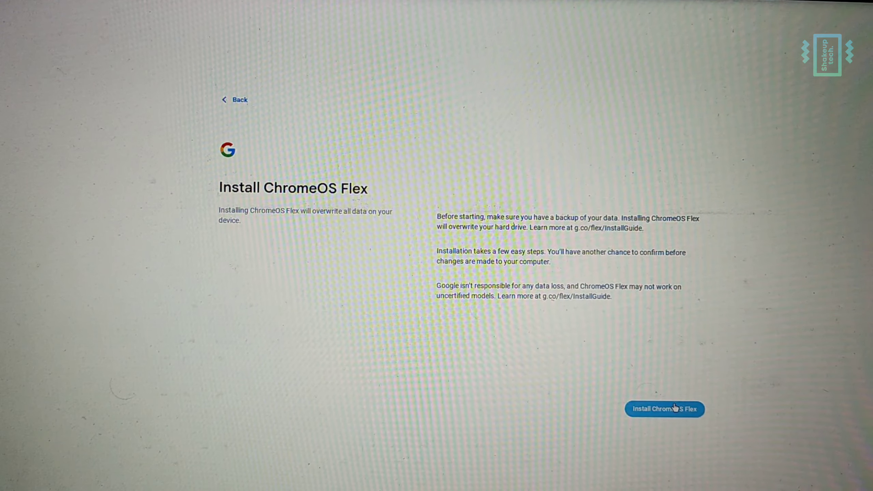
pyautogui.click(676, 409)
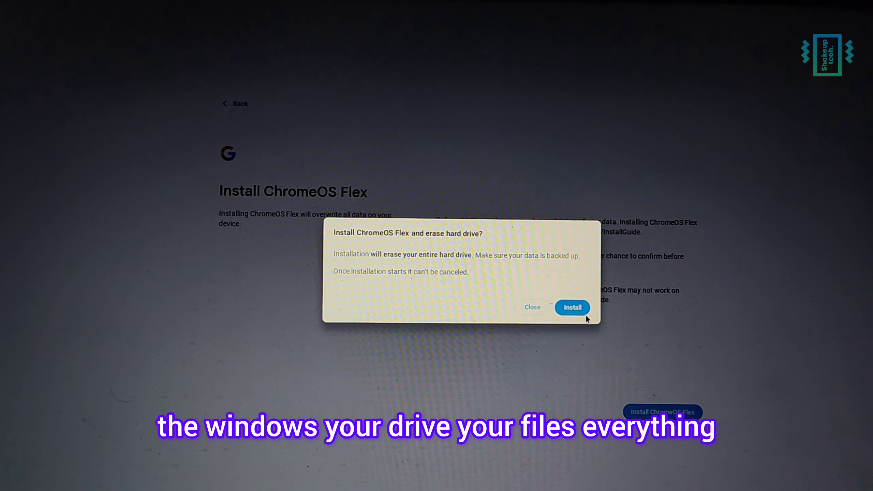
pyautogui.click(580, 308)
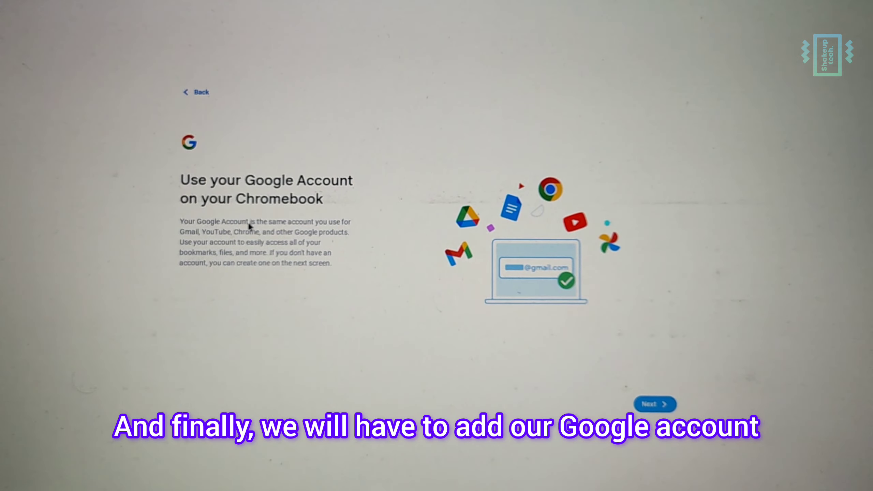
# - Accept the terms and sync settings with diagnostic data and hardware data sharing switched off
pyautogui.click(664, 403)
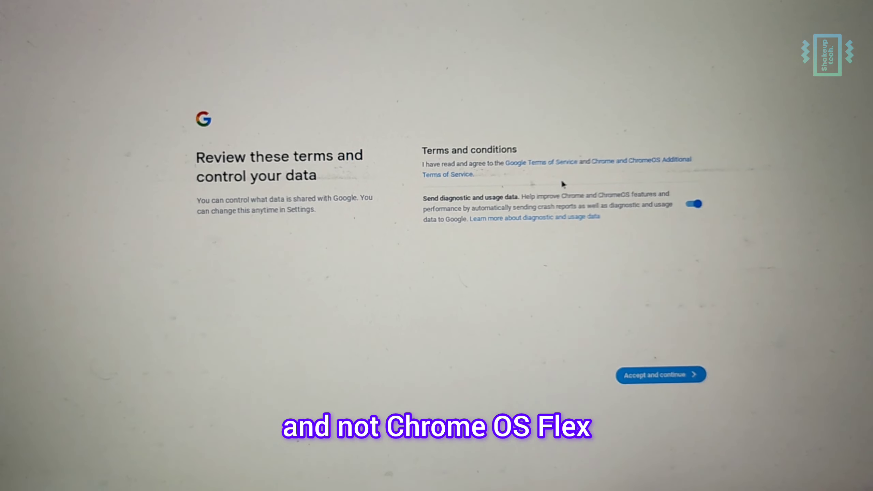
pyautogui.click(695, 202)
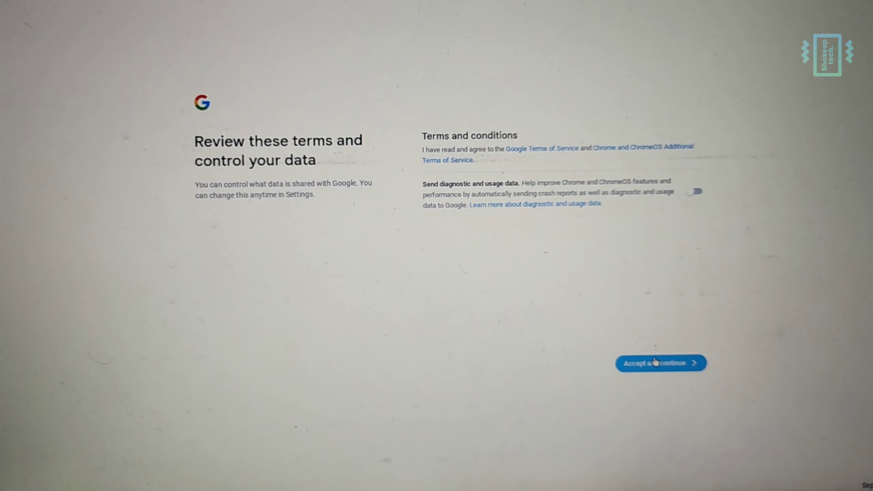
pyautogui.click(657, 369)
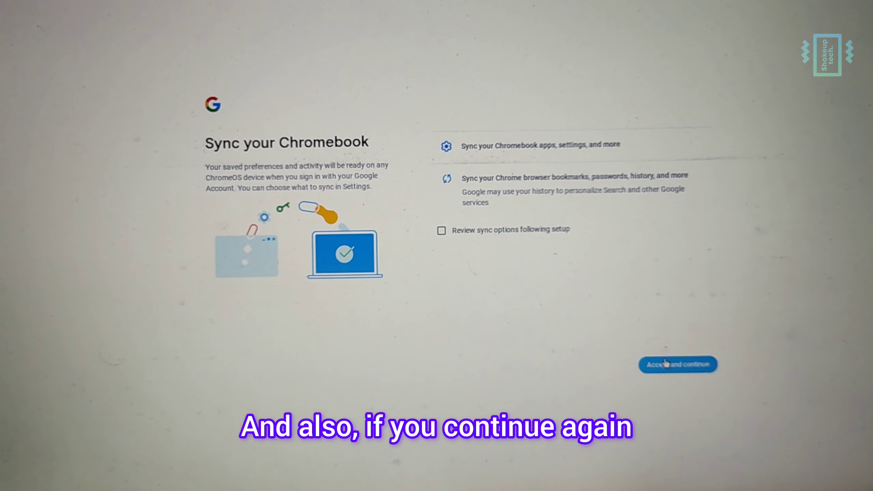
pyautogui.click(659, 363)
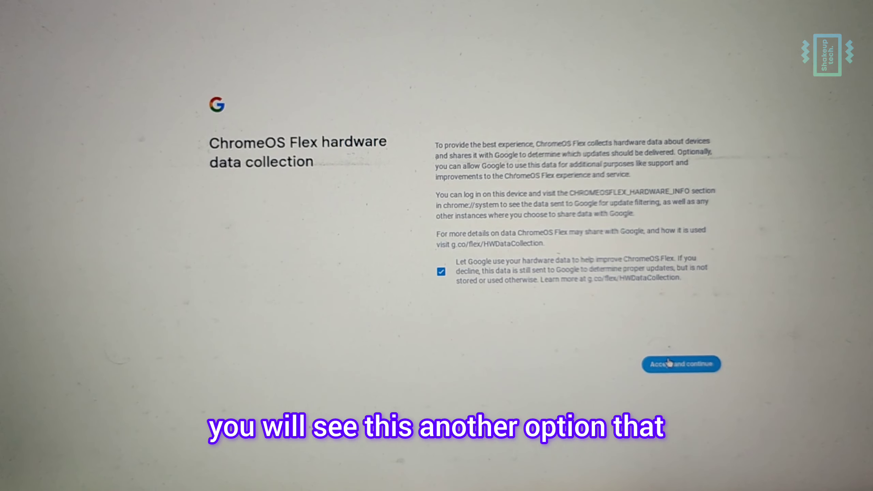
pyautogui.click(501, 288)
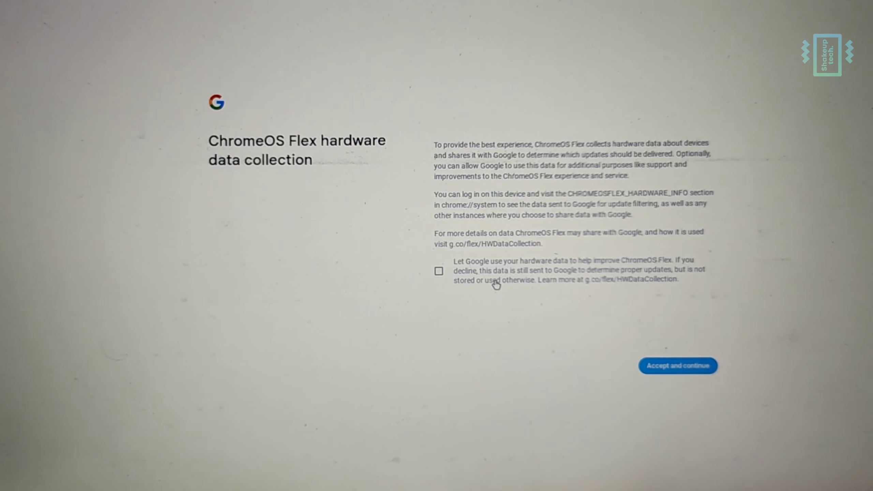
pyautogui.click(661, 378)
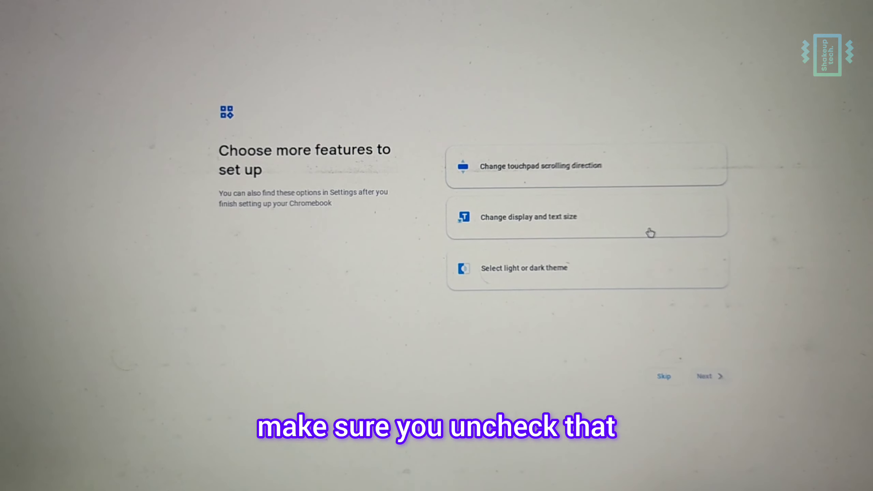
# - Add touchpad scrolling direction as an extra feature and finish setup with Light theme
pyautogui.click(617, 172)
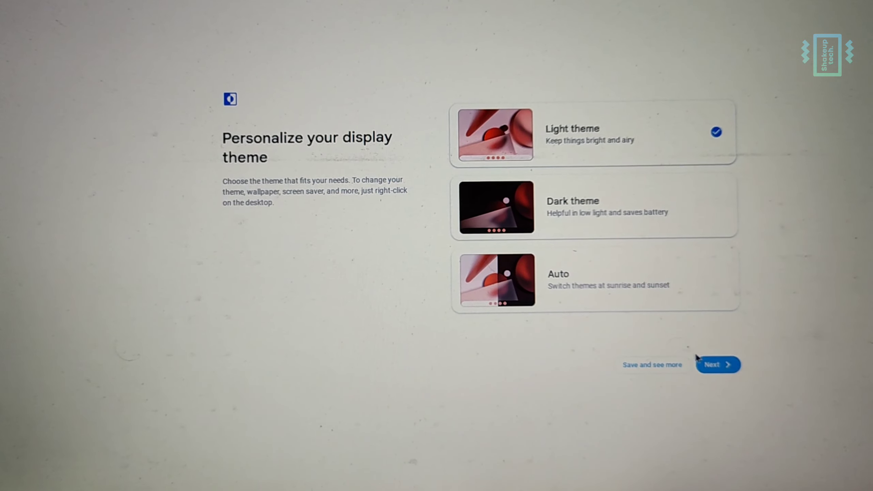
pyautogui.click(719, 367)
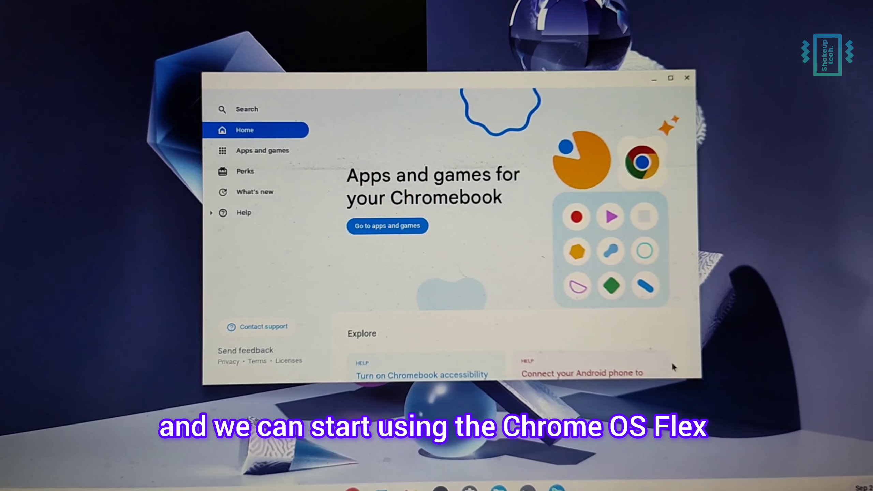
# - View Apps and games in Explore, minimize the window, and show quick settings from the clock
pyautogui.click(243, 154)
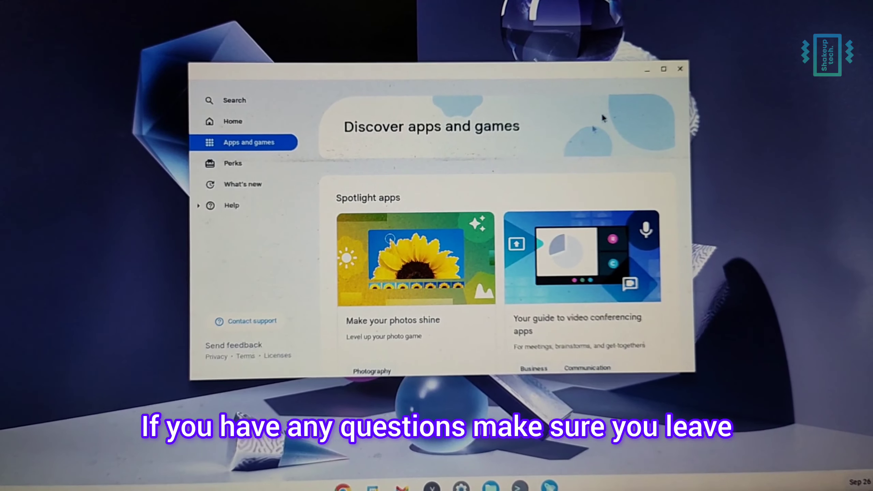
pyautogui.click(649, 70)
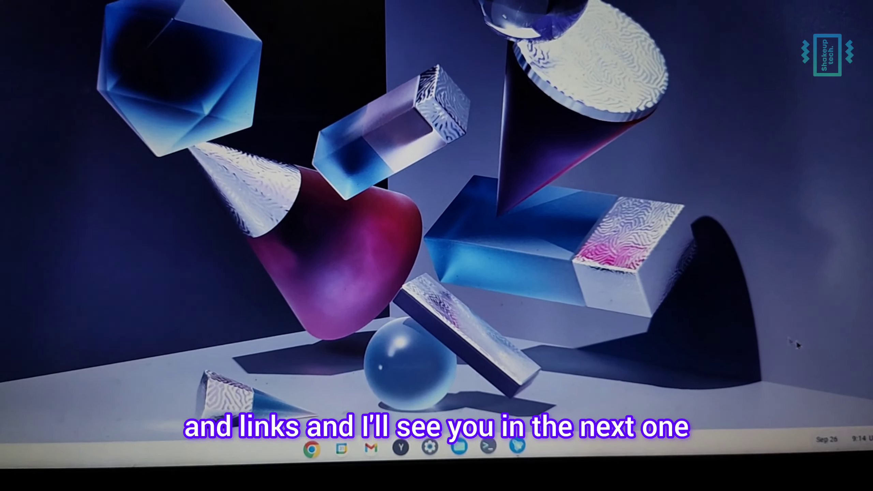
pyautogui.click(869, 440)
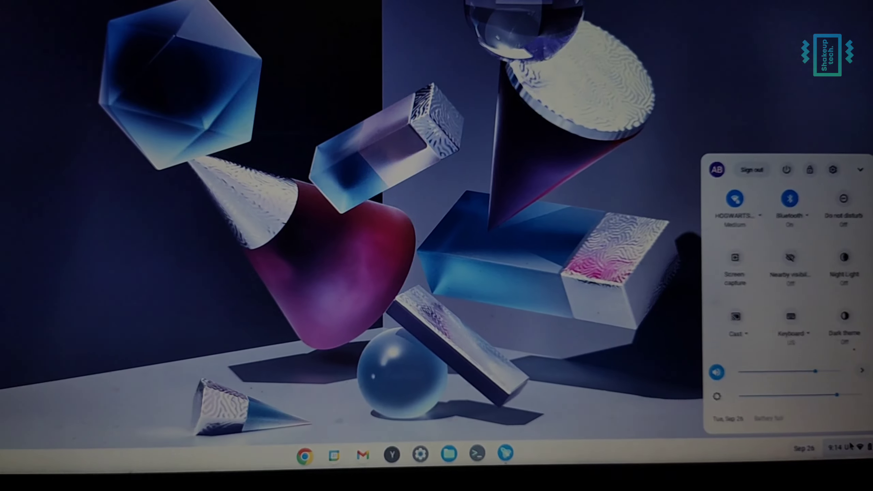